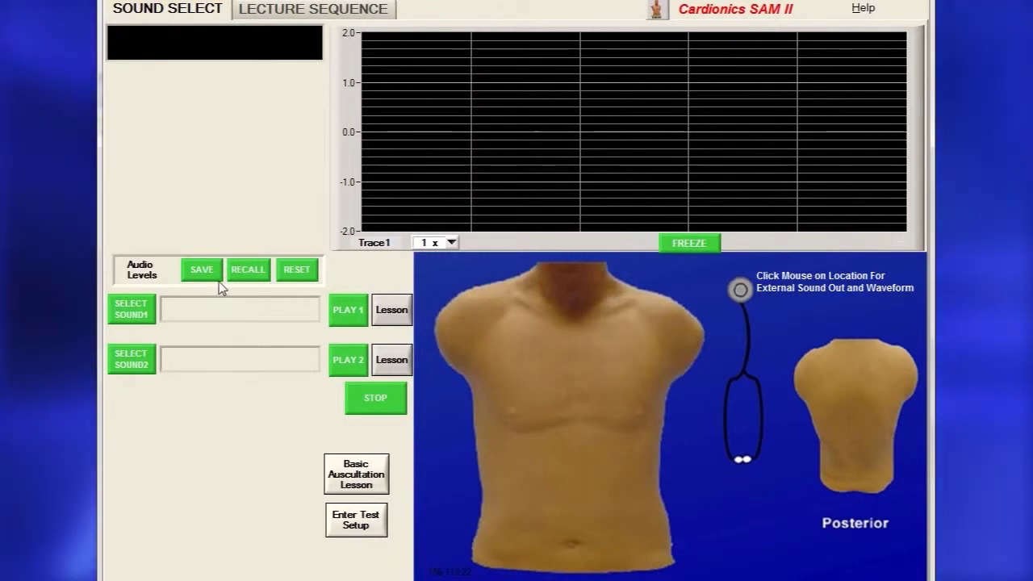
Load Normal Heart Sounds 110 BPM into sound slot 1 and play it.
{"action": "left_click", "coordinate": [147, 320]}
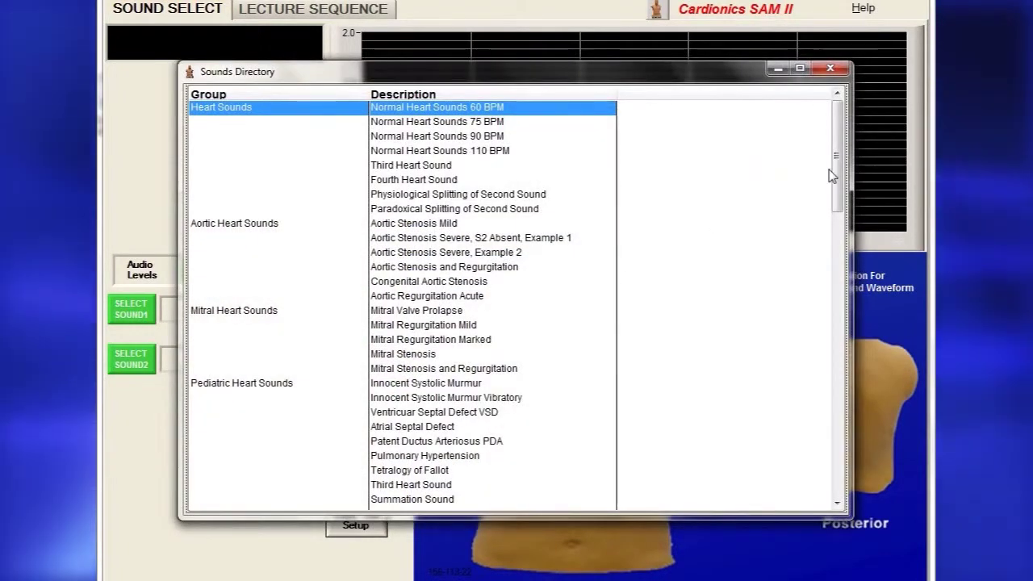
{"action": "double_click", "coordinate": [479, 152]}
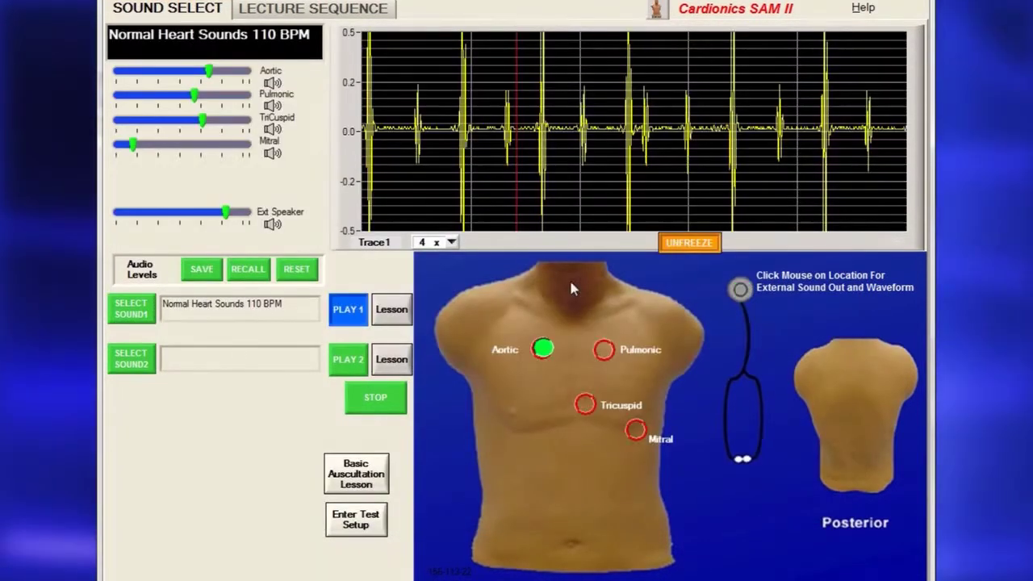
{"action": "left_click", "coordinate": [132, 359]}
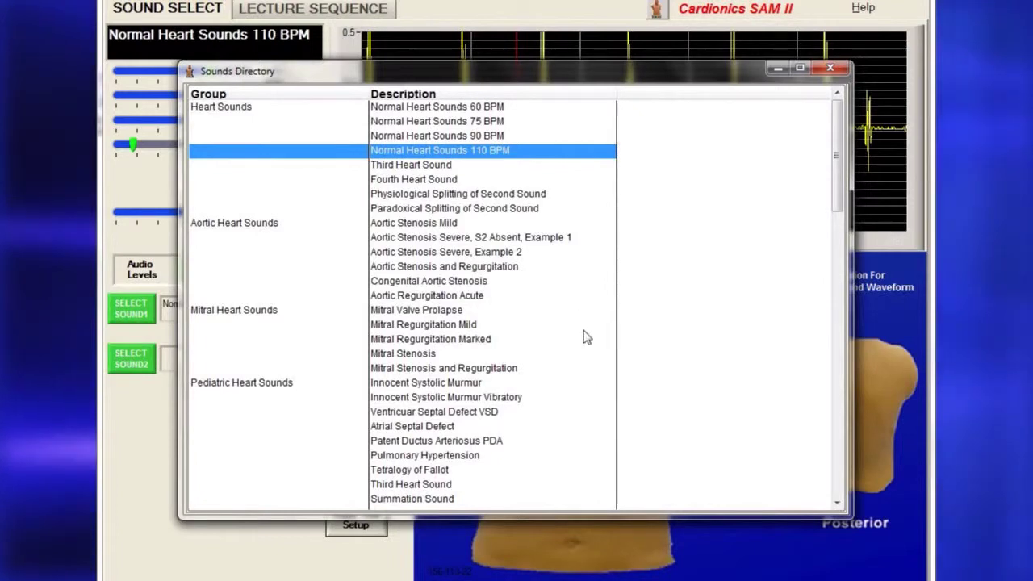
Load Mild I into sound slot 2 and play it.
{"action": "scroll", "coordinate": [410, 252], "scroll_direction": "down", "scroll_amount": 9}
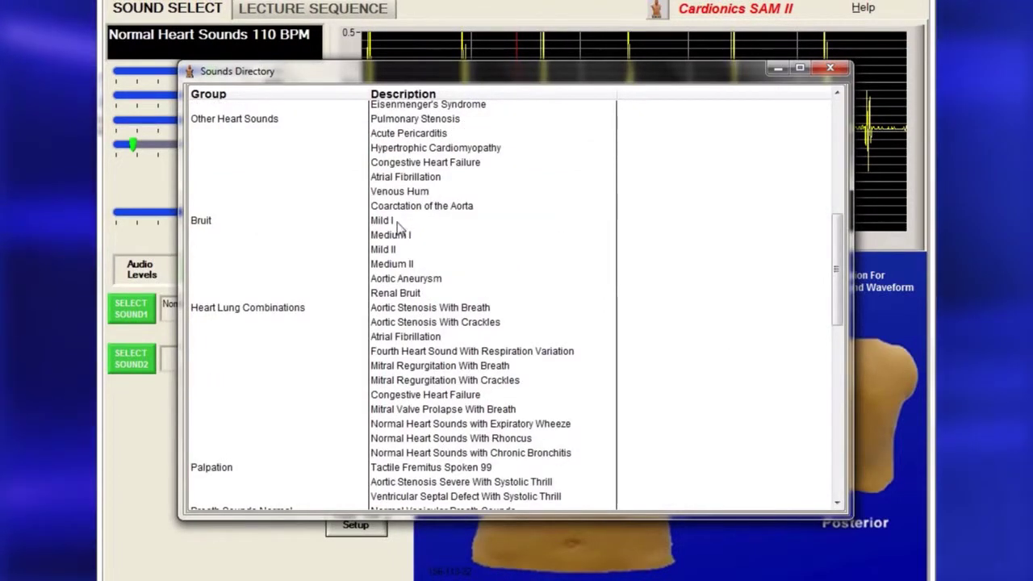
{"action": "double_click", "coordinate": [395, 222]}
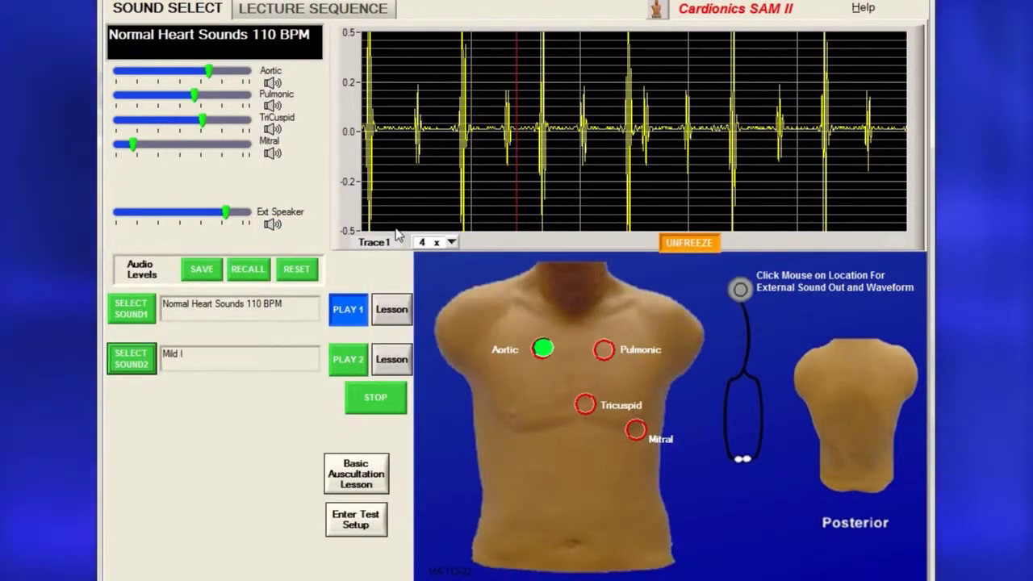
{"action": "left_click", "coordinate": [348, 365]}
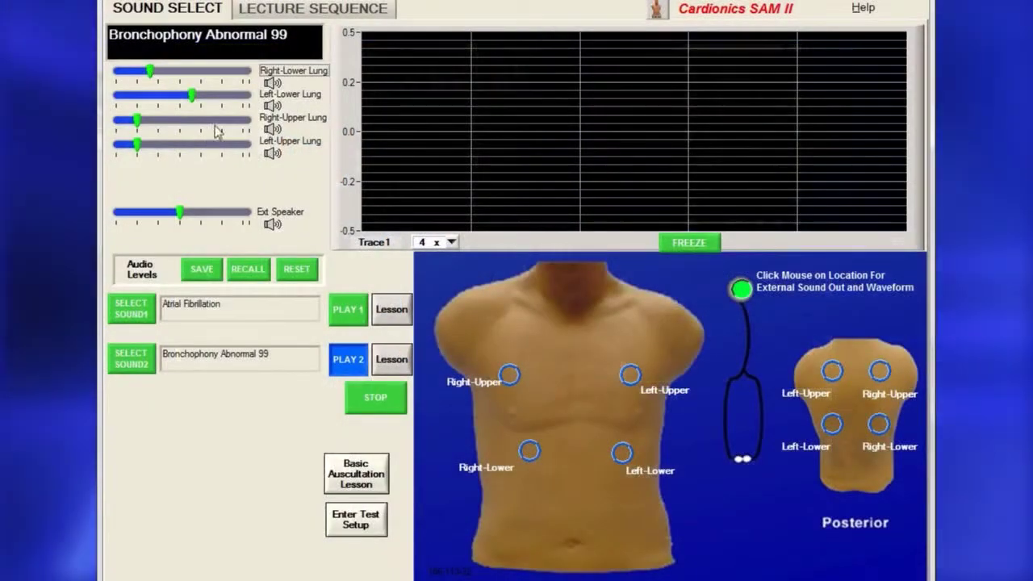
Raise the upper lung and external speaker volumes, then save, recall and reset the audio levels.
{"action": "left_click", "coordinate": [215, 123]}
{"action": "left_click", "coordinate": [211, 145]}
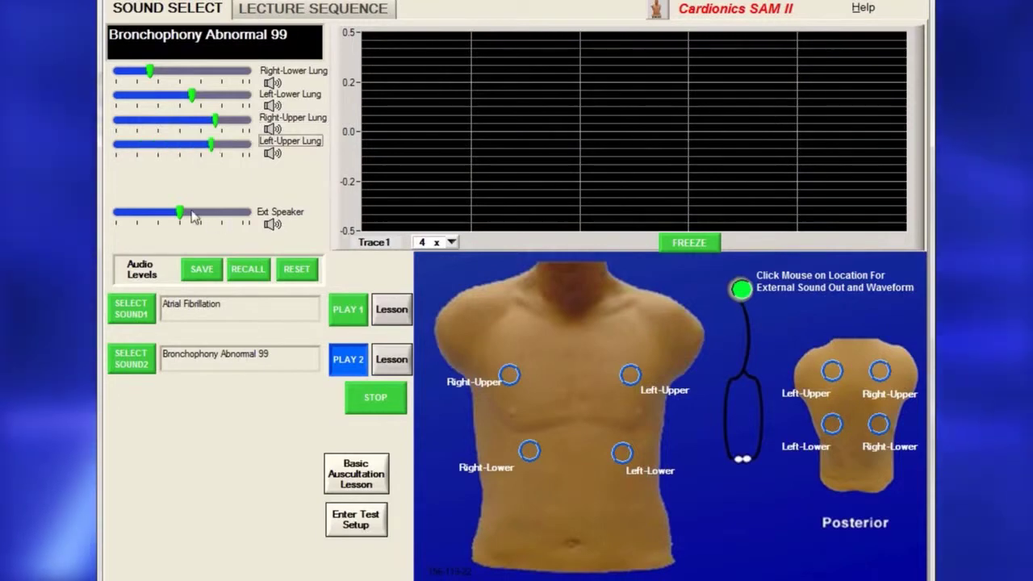
{"action": "left_click_drag", "start_coordinate": [199, 213], "coordinate": [213, 212]}
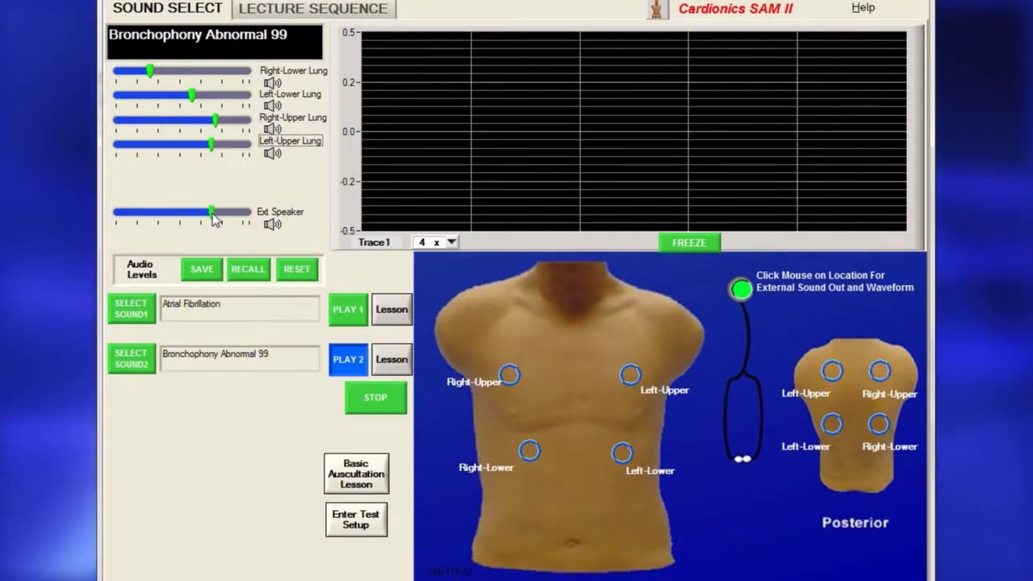
{"action": "left_click", "coordinate": [208, 268]}
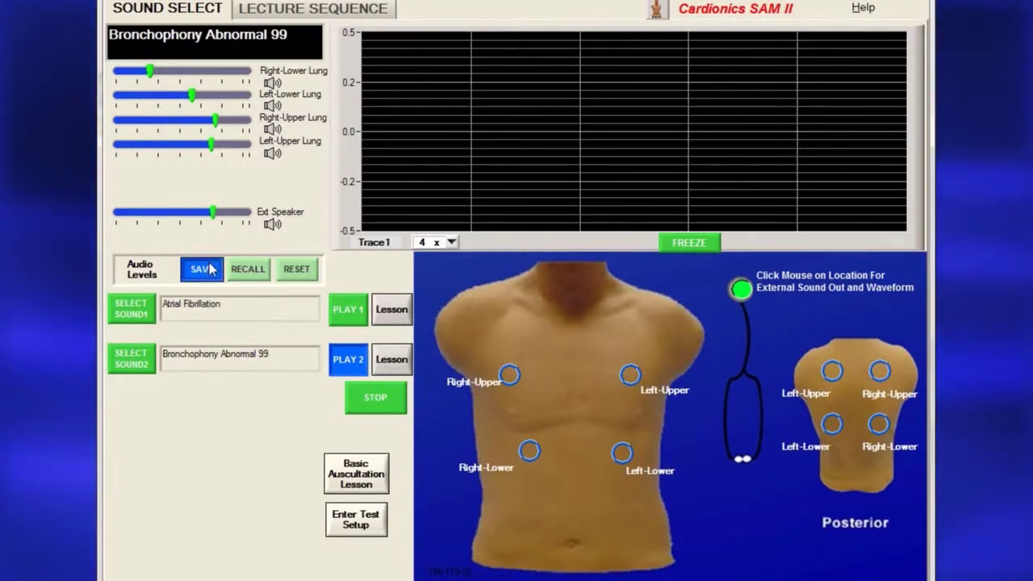
{"action": "left_click", "coordinate": [250, 273]}
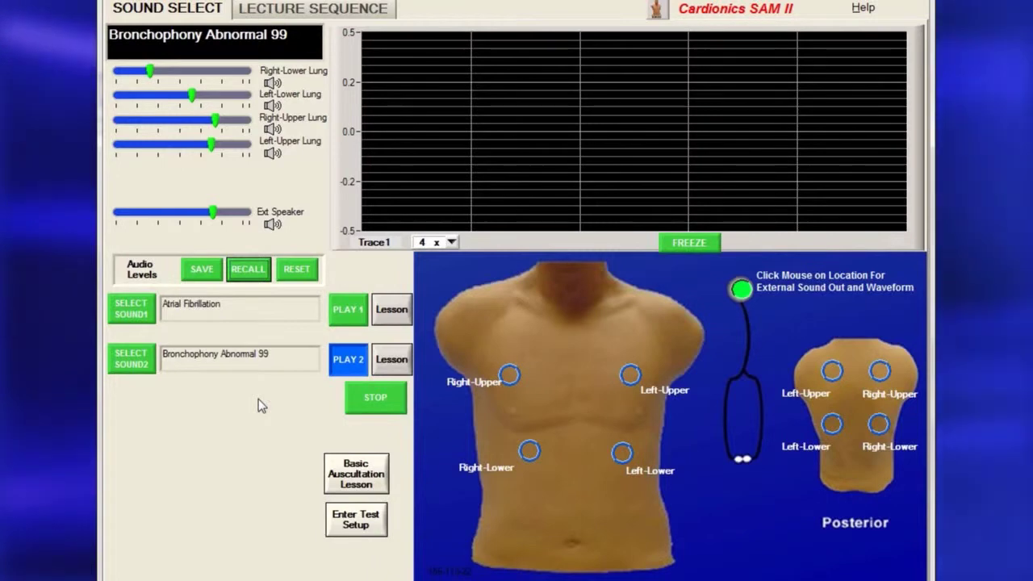
{"action": "left_click", "coordinate": [303, 276]}
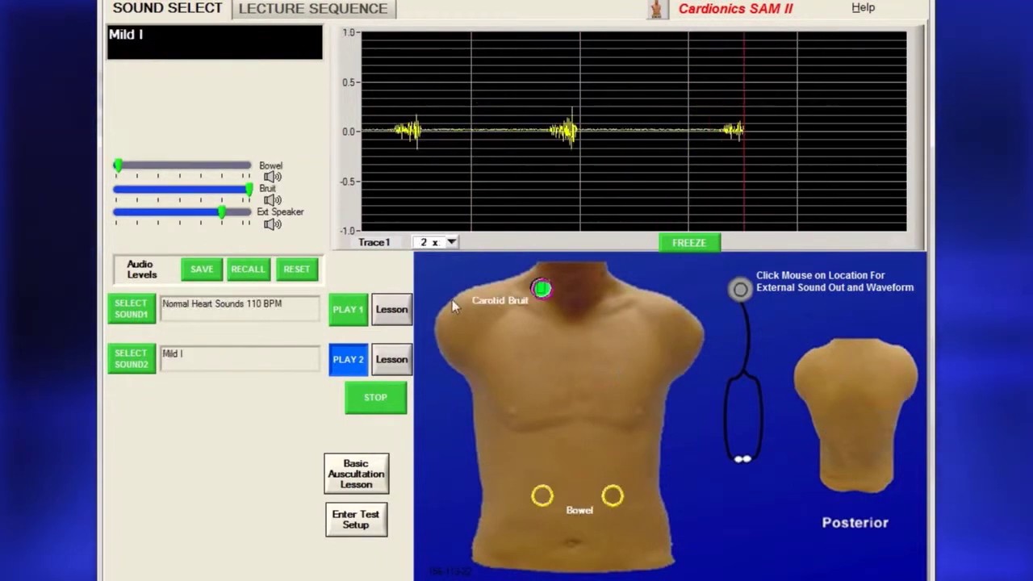
Set the Trace1 waveform scale to 4 x, freeze it, and open the Basic Auscultation Lesson.
{"action": "left_click", "coordinate": [451, 242]}
{"action": "left_click", "coordinate": [443, 290]}
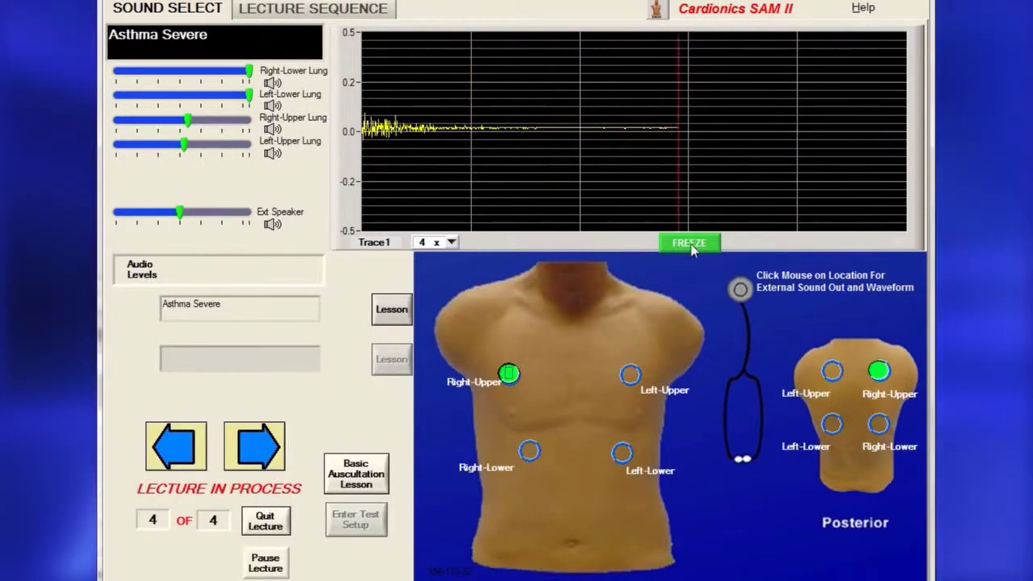
{"action": "left_click", "coordinate": [690, 243]}
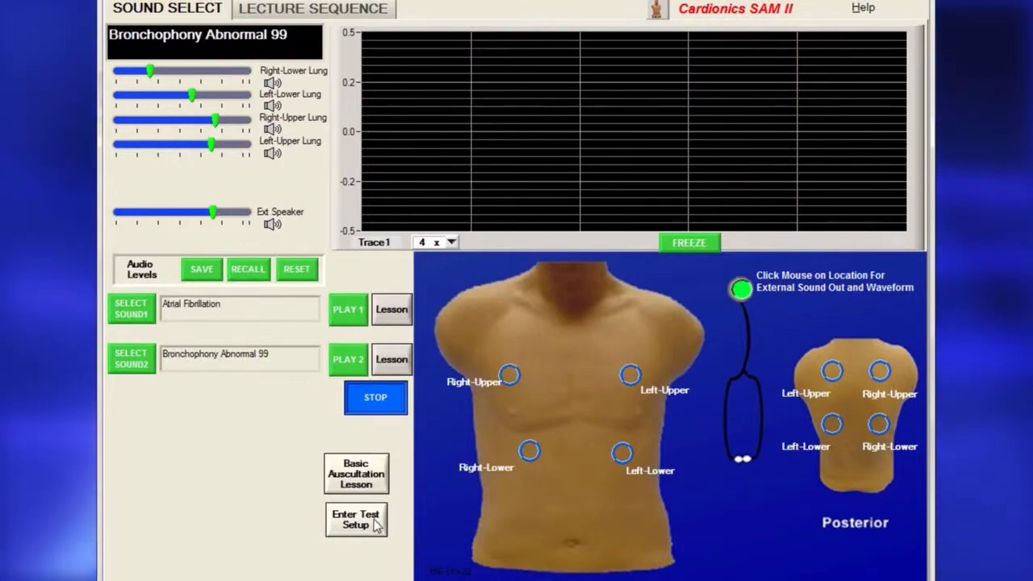
{"action": "left_click", "coordinate": [357, 481]}
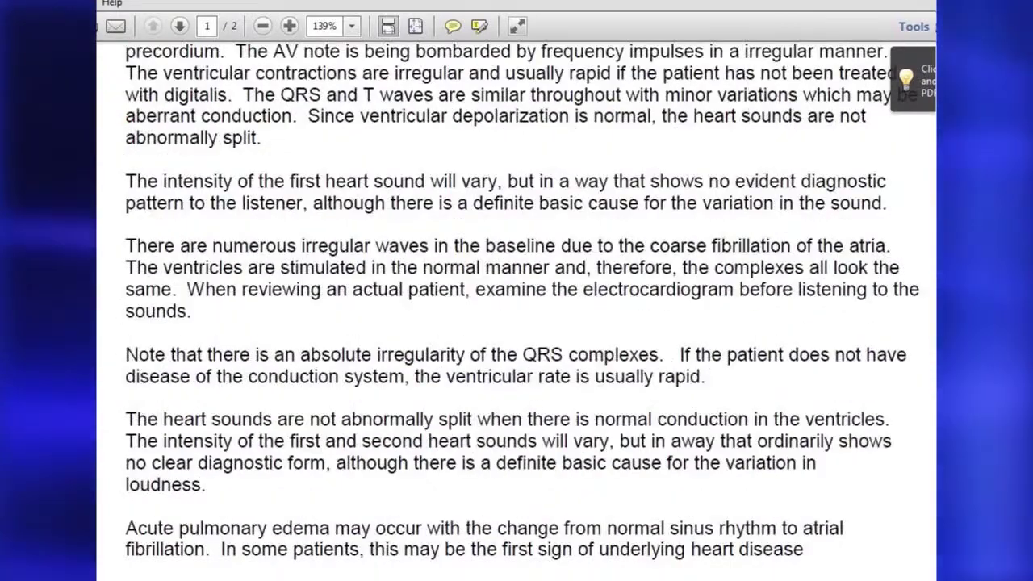
Scroll down through the cardiac auscultation lesson notes in Adobe Reader.
{"action": "scroll", "coordinate": [517, 306], "scroll_direction": "down", "scroll_amount": 7}
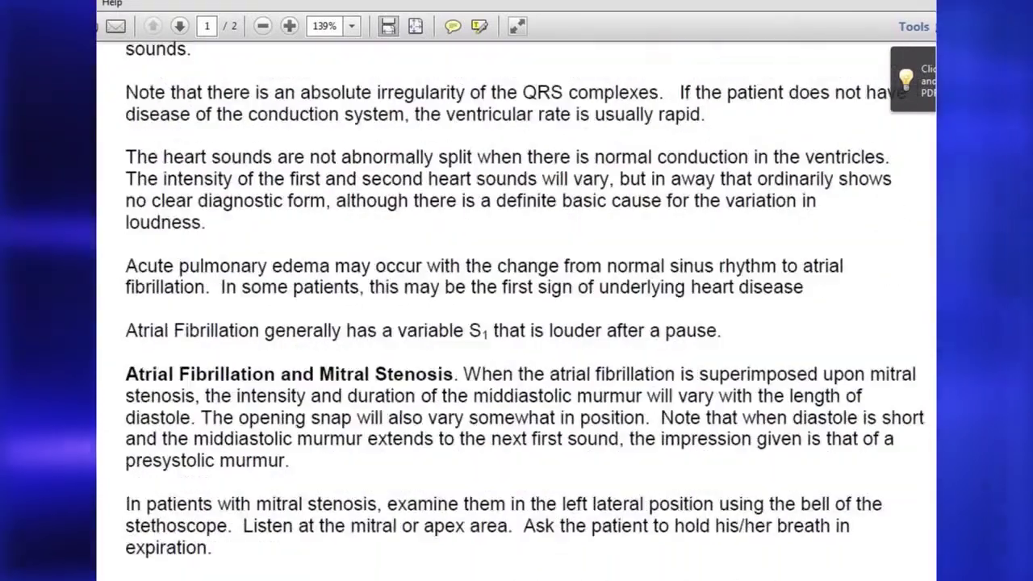
{"action": "scroll", "coordinate": [516, 306], "scroll_direction": "down", "scroll_amount": 4}
{"action": "scroll", "coordinate": [516, 306], "scroll_direction": "down", "scroll_amount": 1}
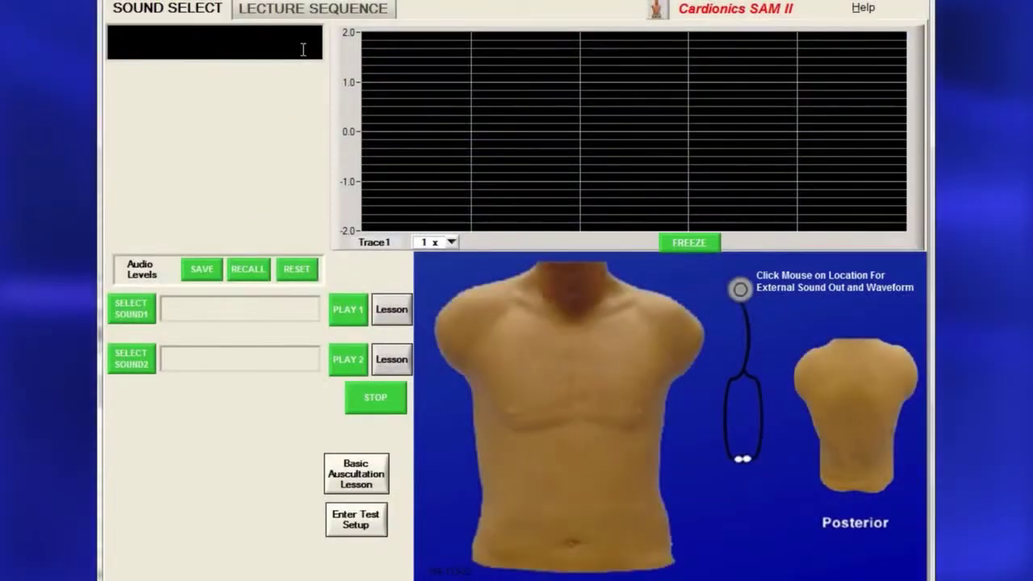
Start the new 'Heart and Lung Sounds' lecture with Normal Heart Sounds 75 BPM and 90 BPM as steps 1–2.
{"action": "left_click", "coordinate": [313, 10]}
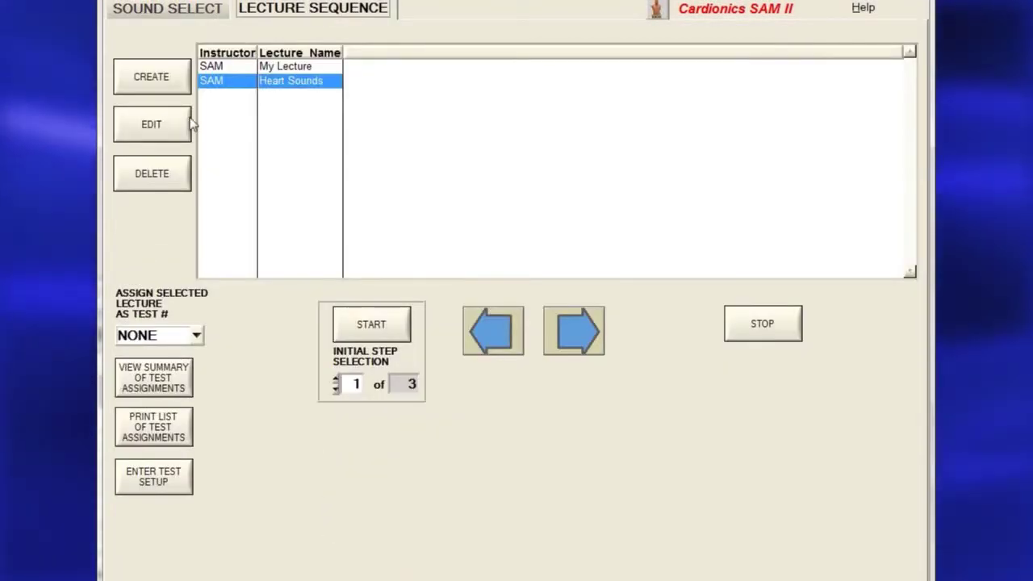
{"action": "left_click", "coordinate": [172, 83]}
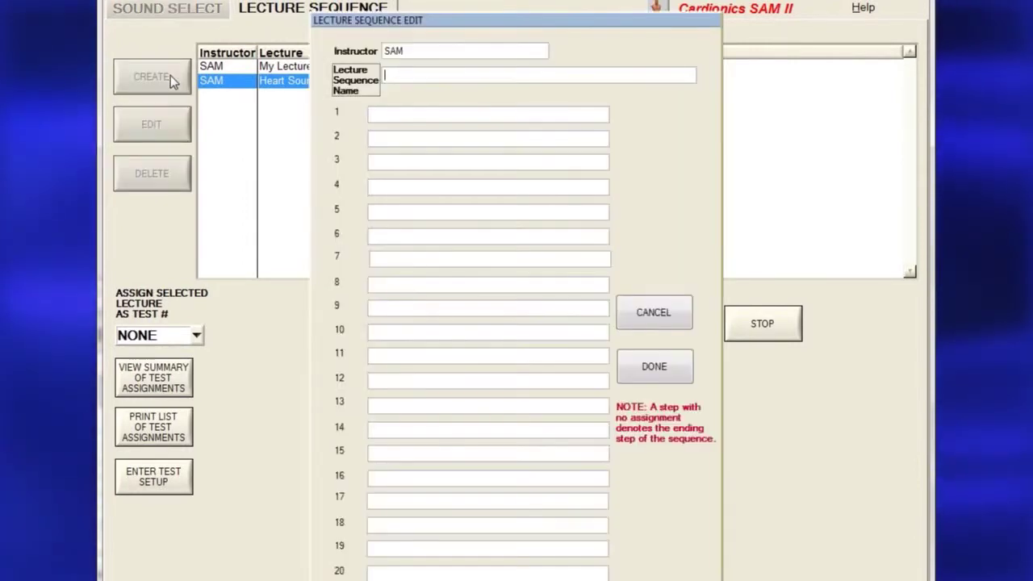
{"action": "type", "text": "Heart and Lung Sounds"}
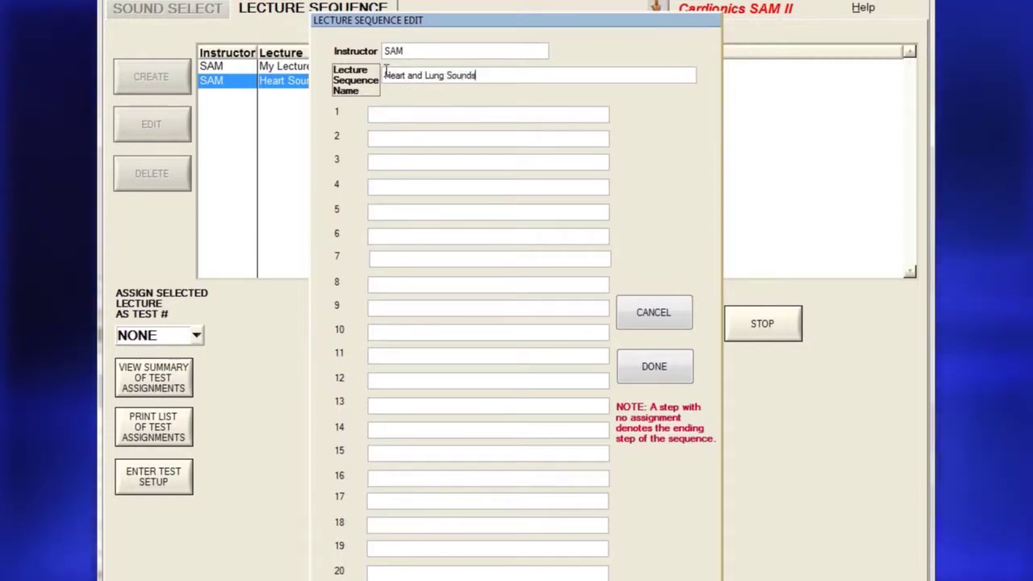
{"action": "left_click", "coordinate": [412, 116]}
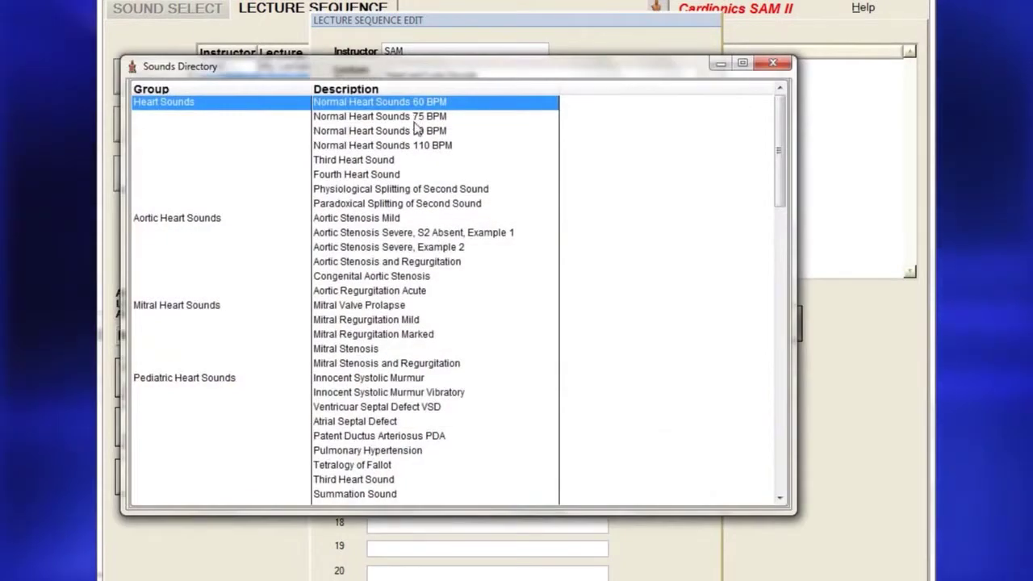
{"action": "left_click", "coordinate": [414, 117]}
{"action": "left_click", "coordinate": [413, 118]}
{"action": "left_click", "coordinate": [414, 136]}
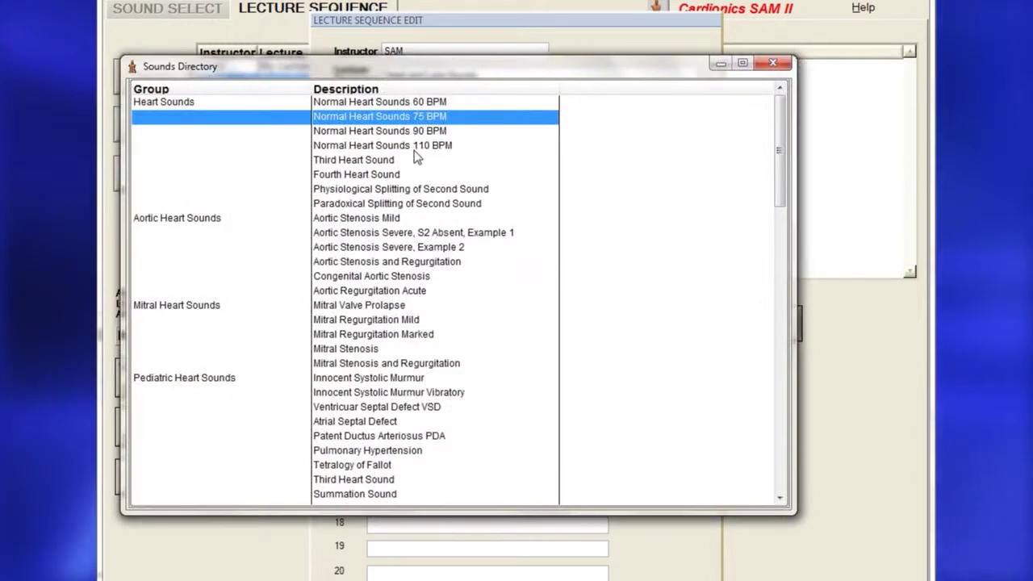
{"action": "left_click", "coordinate": [414, 131]}
{"action": "left_click", "coordinate": [414, 131]}
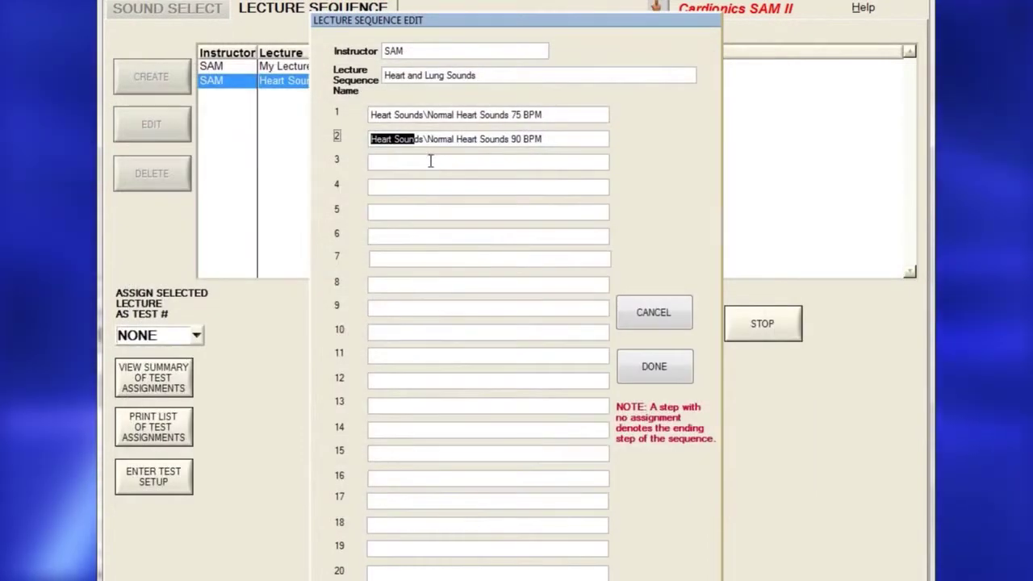
Add Aortic Stenosis With Breath and Asthma Severe as steps 3–4, then save the lecture.
{"action": "left_click", "coordinate": [430, 161]}
{"action": "left_click_drag", "start_coordinate": [777, 153], "coordinate": [769, 294]}
{"action": "left_click", "coordinate": [395, 231]}
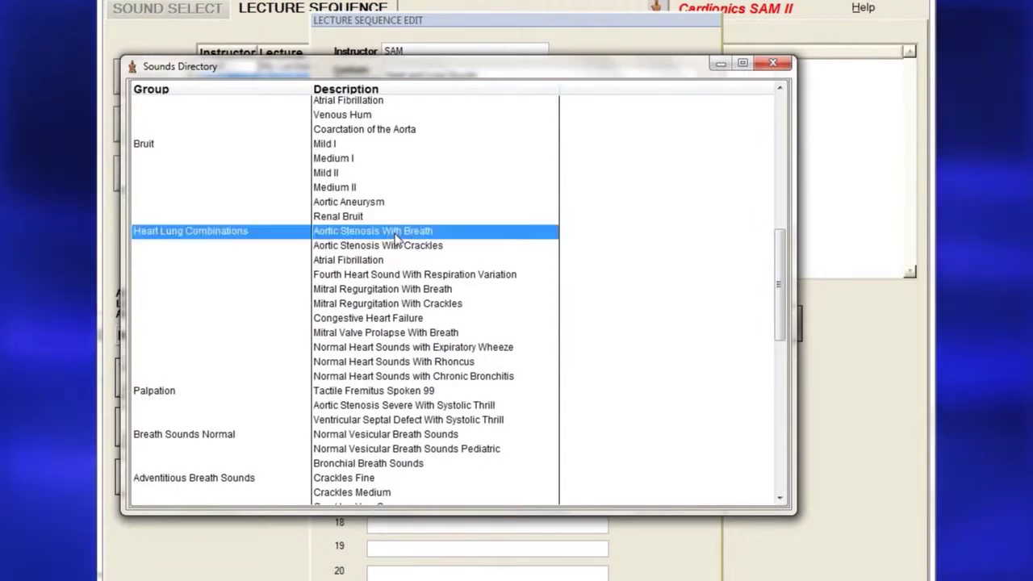
{"action": "left_click", "coordinate": [395, 232]}
{"action": "left_click", "coordinate": [498, 210]}
{"action": "left_click_drag", "start_coordinate": [776, 242], "coordinate": [780, 358]}
{"action": "double_click", "coordinate": [374, 358]}
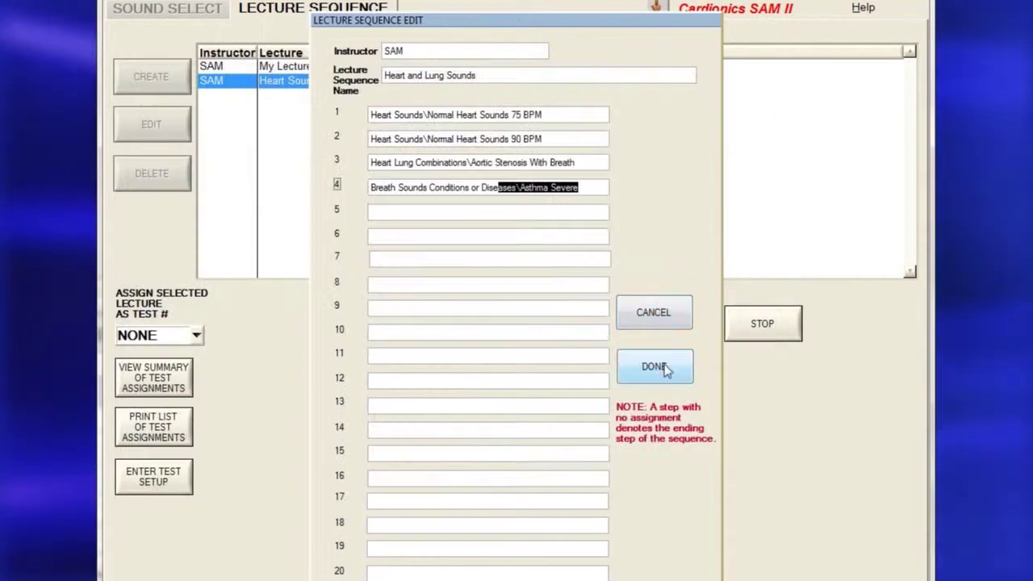
{"action": "left_click", "coordinate": [655, 365]}
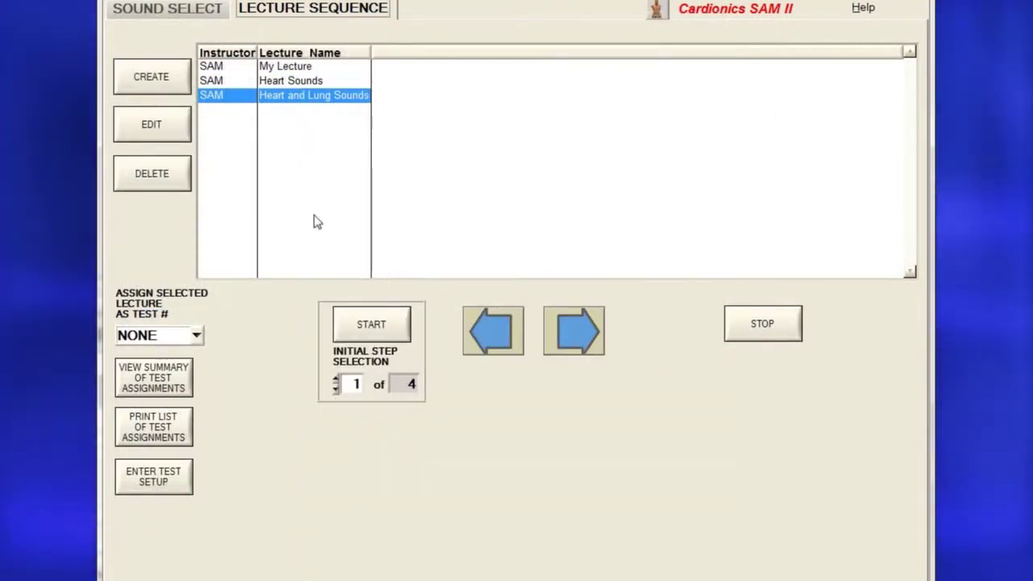
Run the Heart and Lung Sounds lecture, step through and resume it, then quit.
{"action": "left_click", "coordinate": [373, 324]}
{"action": "left_click", "coordinate": [270, 562]}
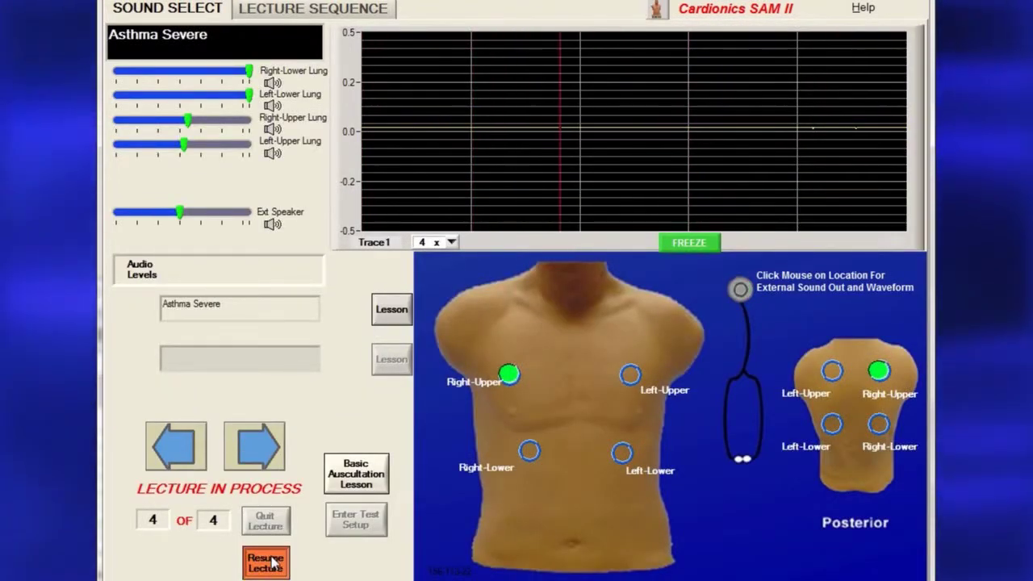
{"action": "left_click", "coordinate": [270, 562]}
{"action": "left_click", "coordinate": [265, 520]}
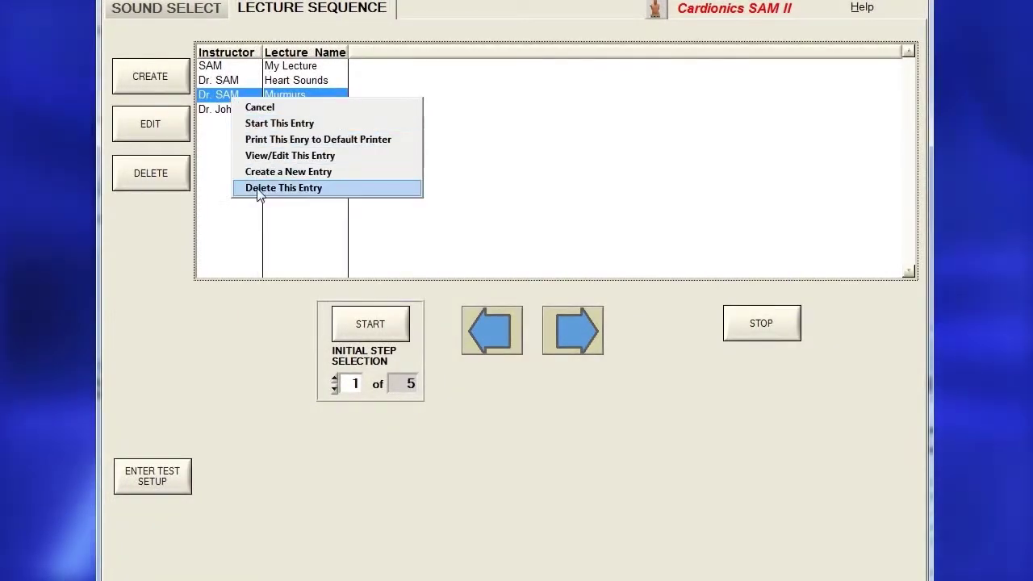
Delete the Murmurs and Normal Sounds lectures, confirming each deletion.
{"action": "left_click", "coordinate": [260, 187]}
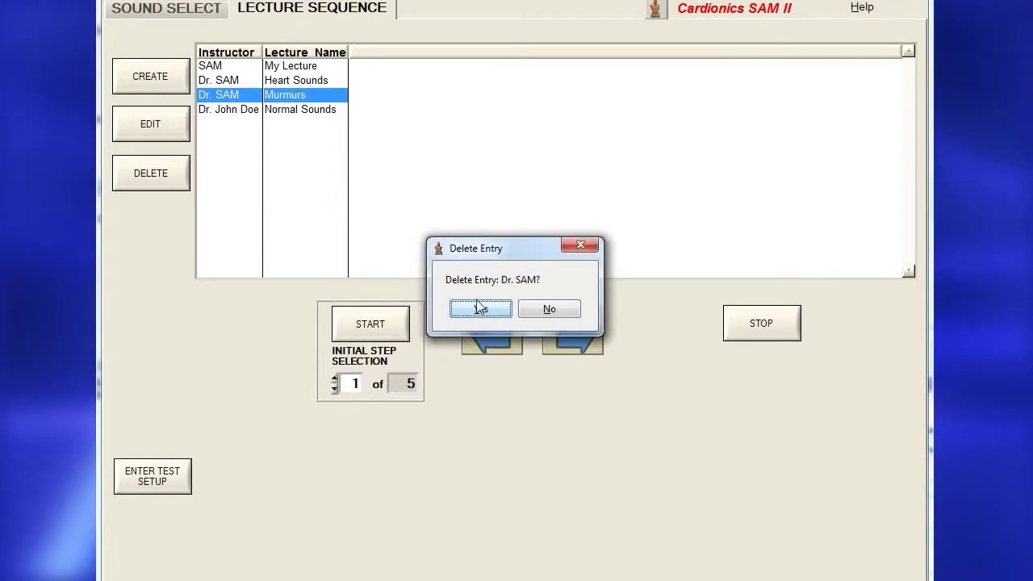
{"action": "left_click", "coordinate": [478, 307]}
{"action": "left_click", "coordinate": [164, 175]}
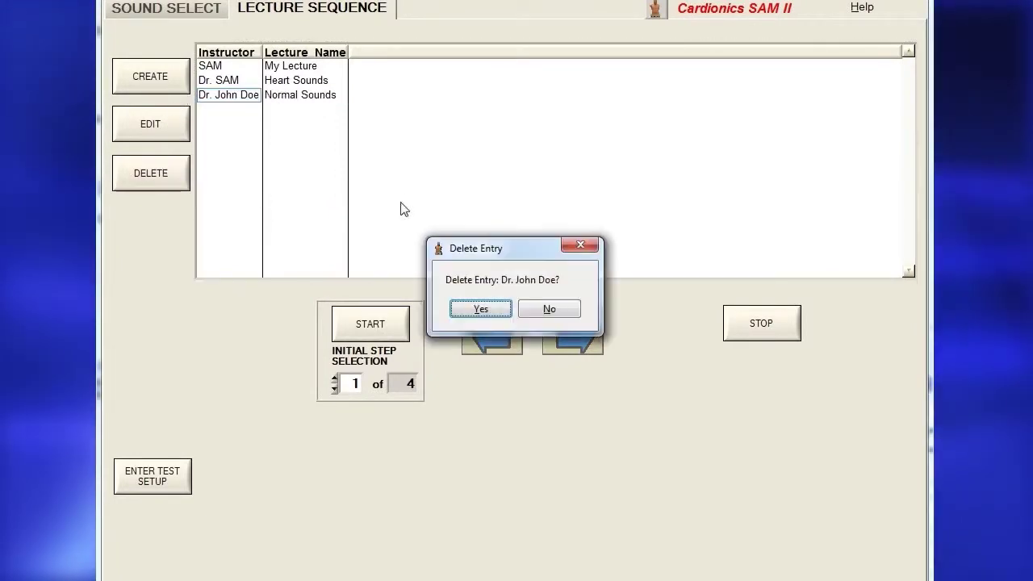
{"action": "left_click", "coordinate": [469, 304]}
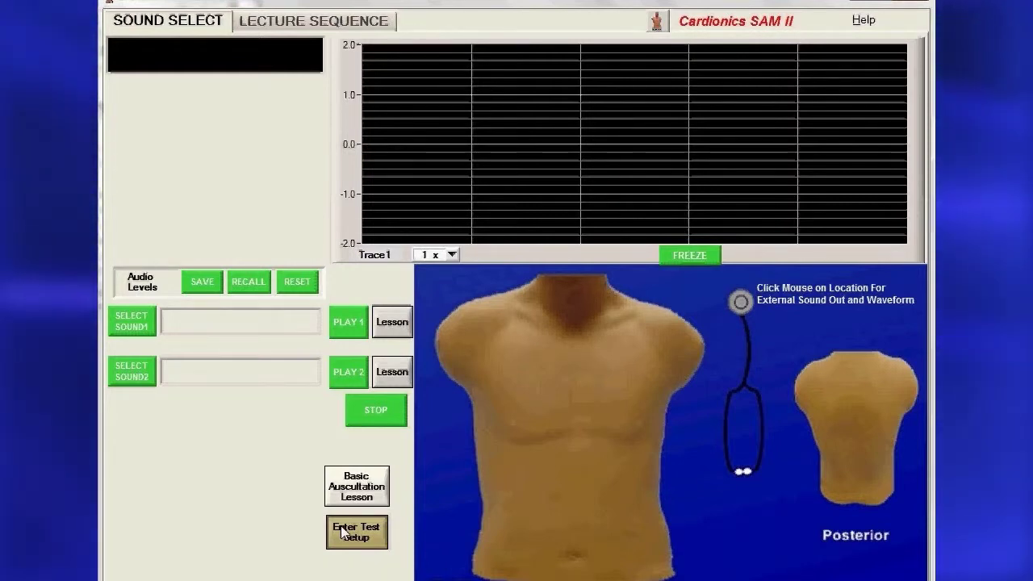
Log in to Test Mode Setup with the administrator name and password.
{"action": "left_click", "coordinate": [342, 531]}
{"action": "type", "text": "SAM123"}
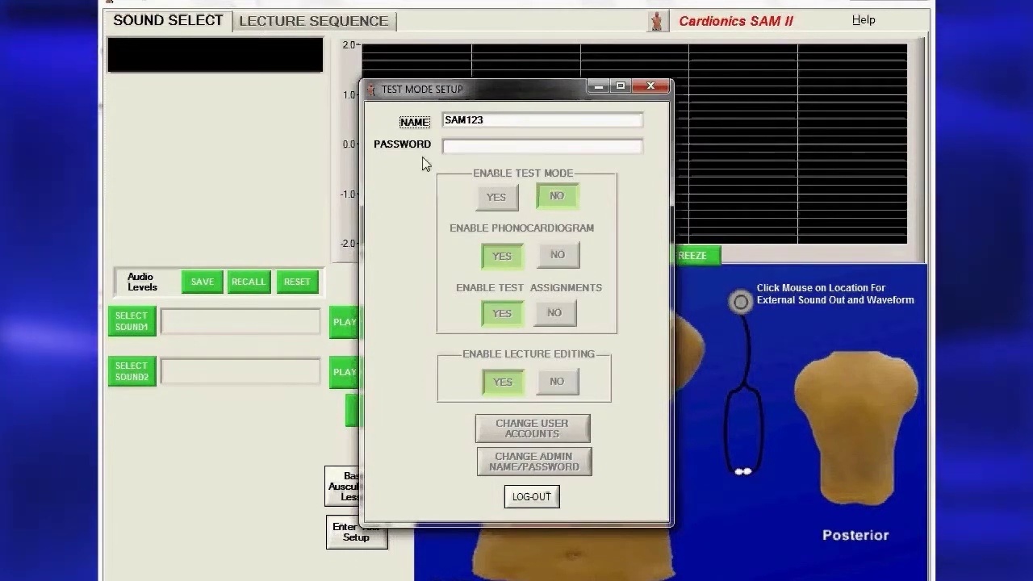
{"action": "left_click", "coordinate": [470, 148]}
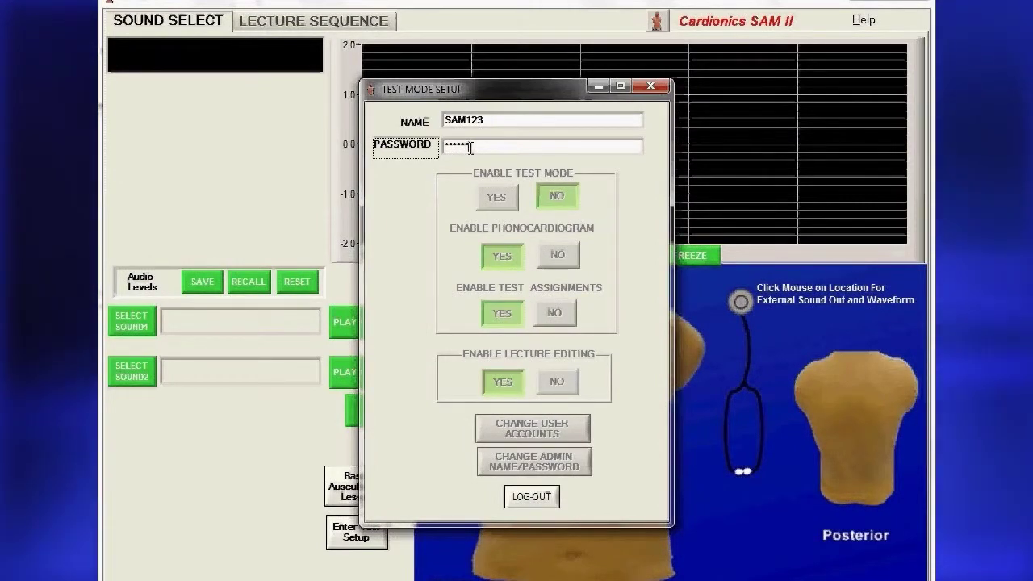
{"action": "key", "text": "Return"}
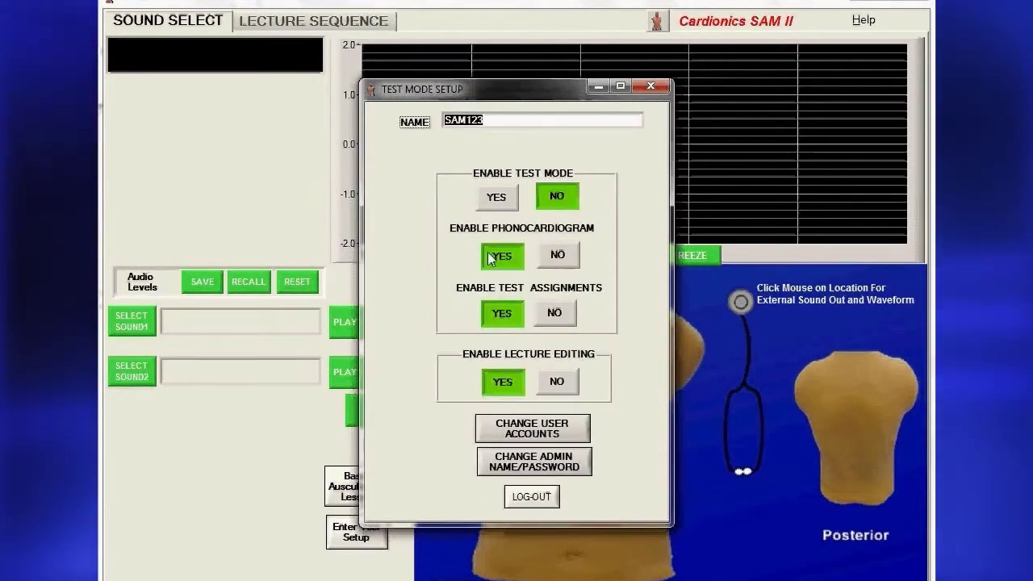
Set a new administrator name and password, confirming the password and the success message.
{"action": "left_click", "coordinate": [504, 467]}
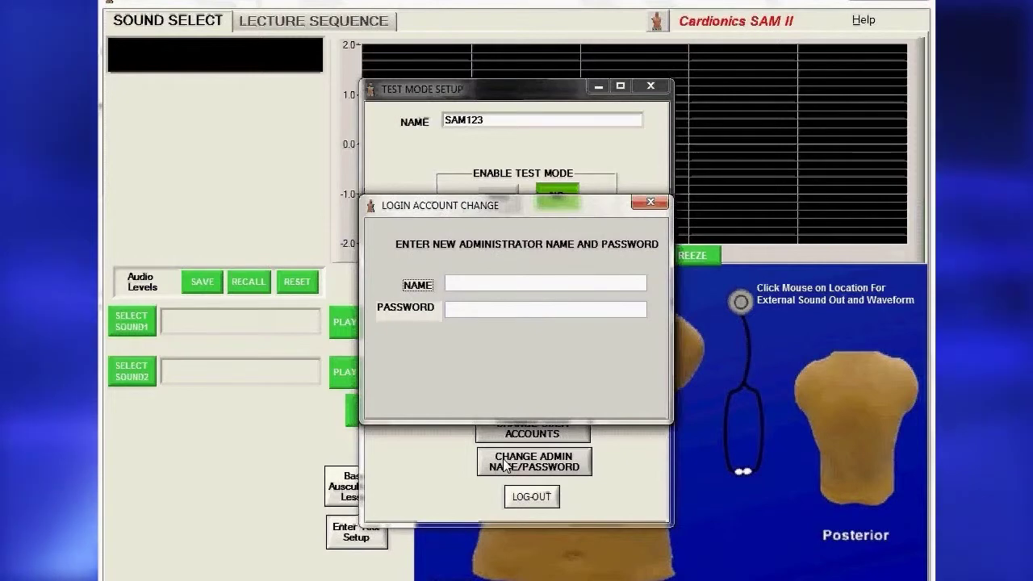
{"action": "type", "text": "Jo"}
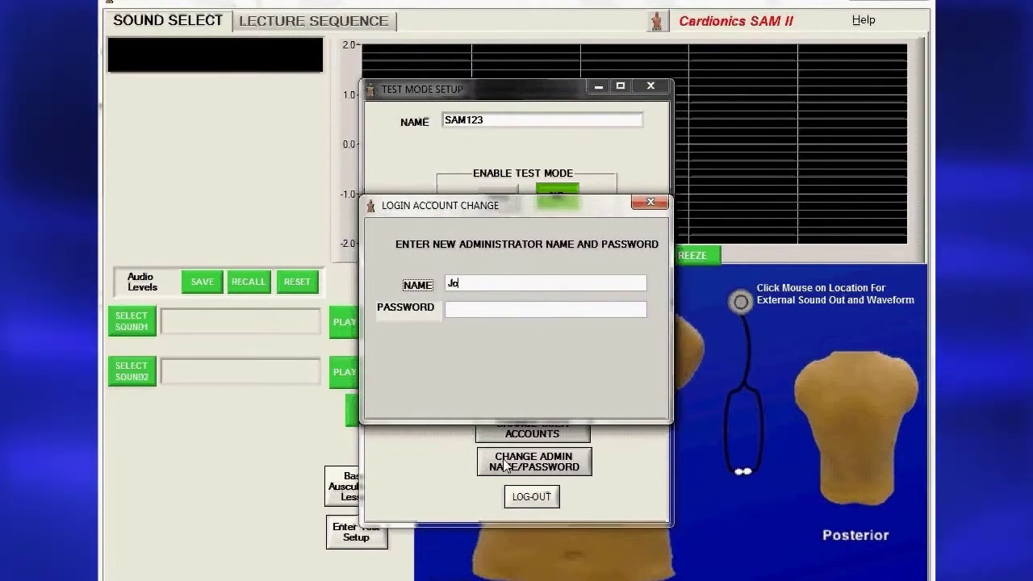
{"action": "type", "text": "hn"}
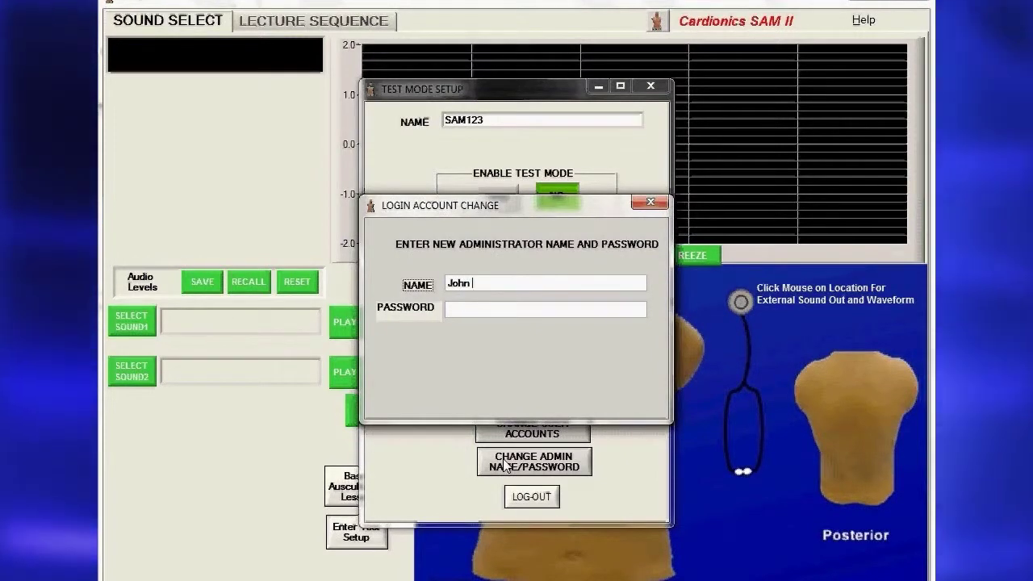
{"action": "type", "text": " Doe"}
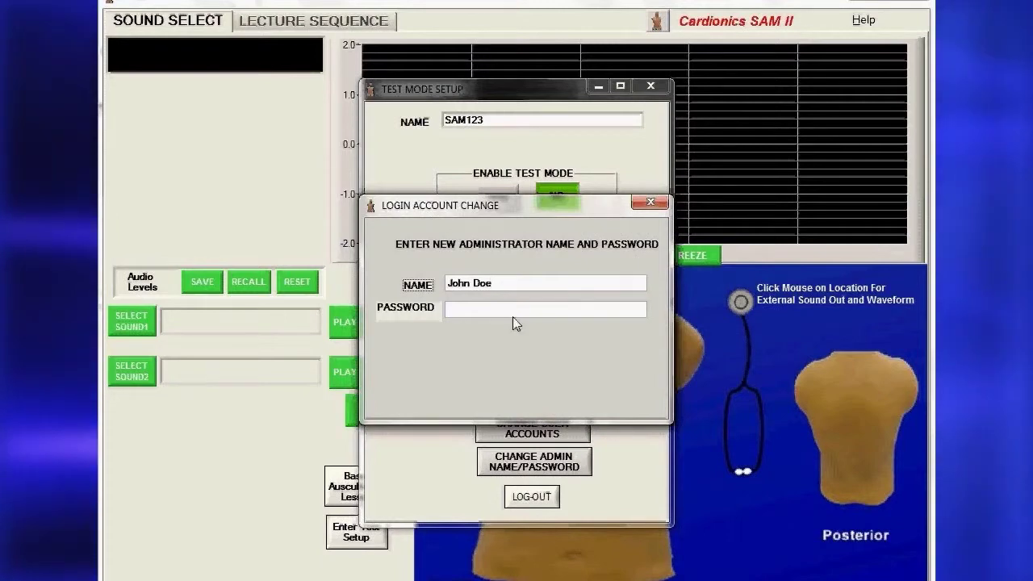
{"action": "left_click", "coordinate": [509, 313]}
{"action": "type", "text": "1234"}
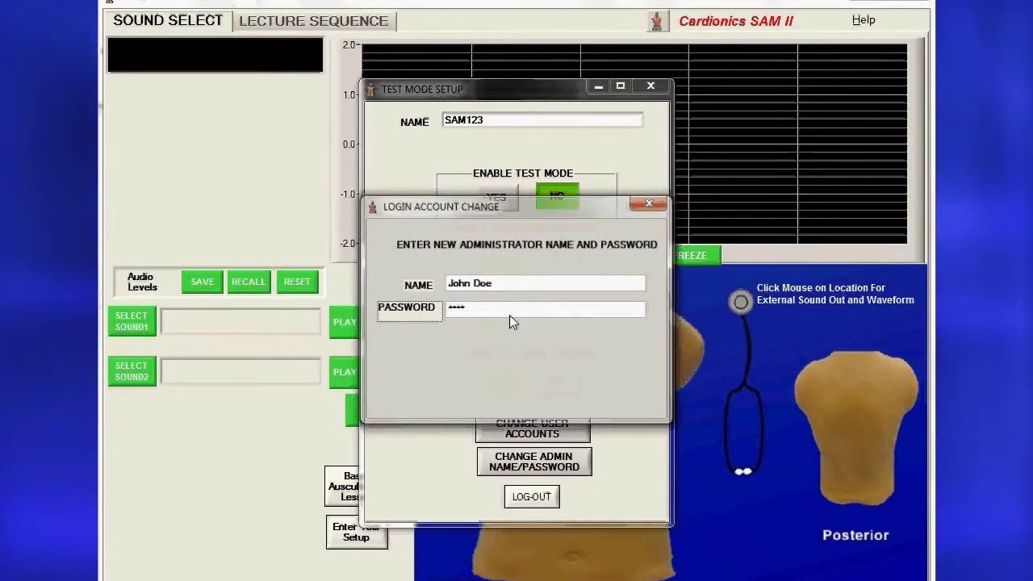
{"action": "key", "text": "Return"}
{"action": "type", "text": "1"}
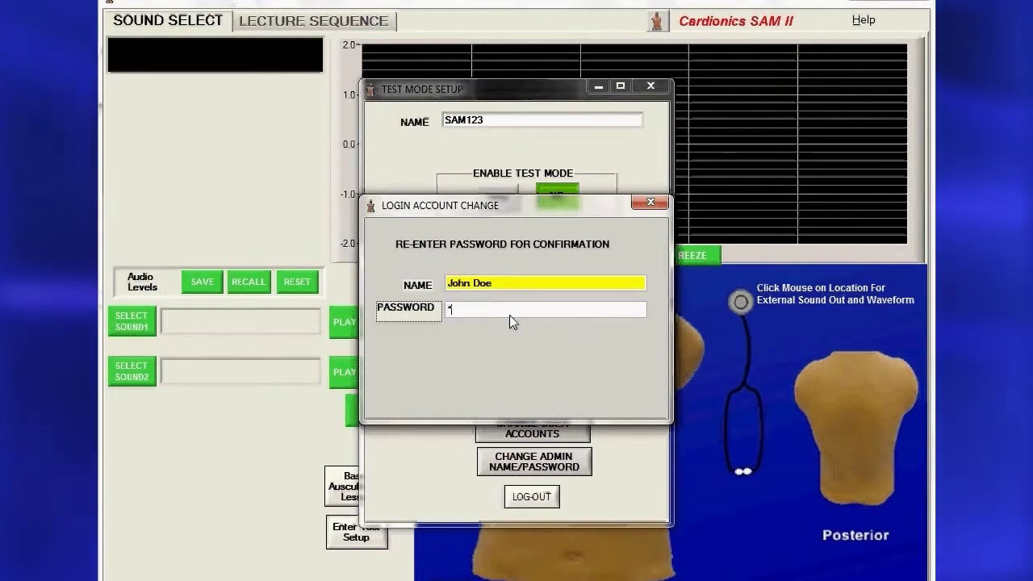
{"action": "type", "text": "23"}
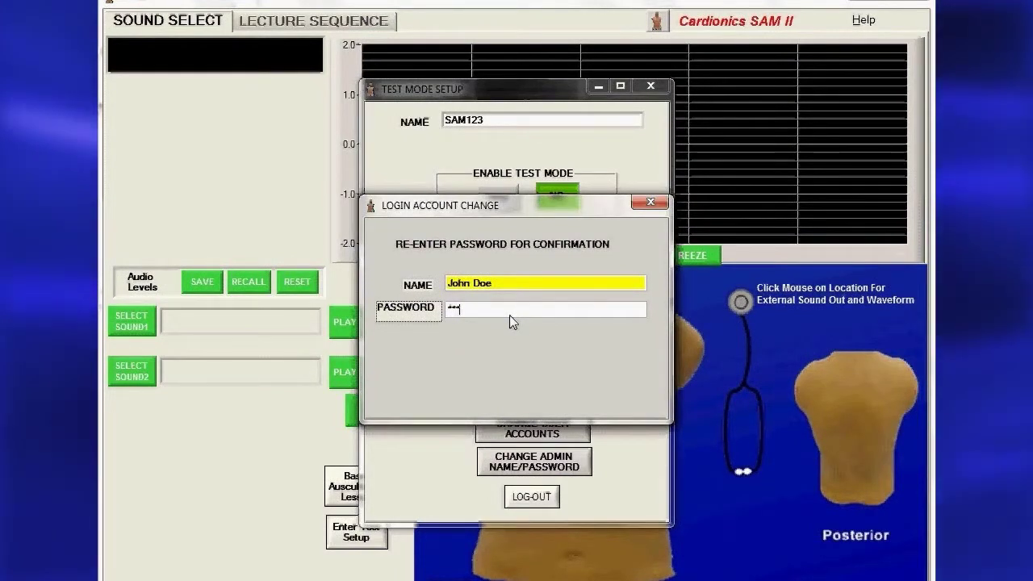
{"action": "type", "text": "4"}
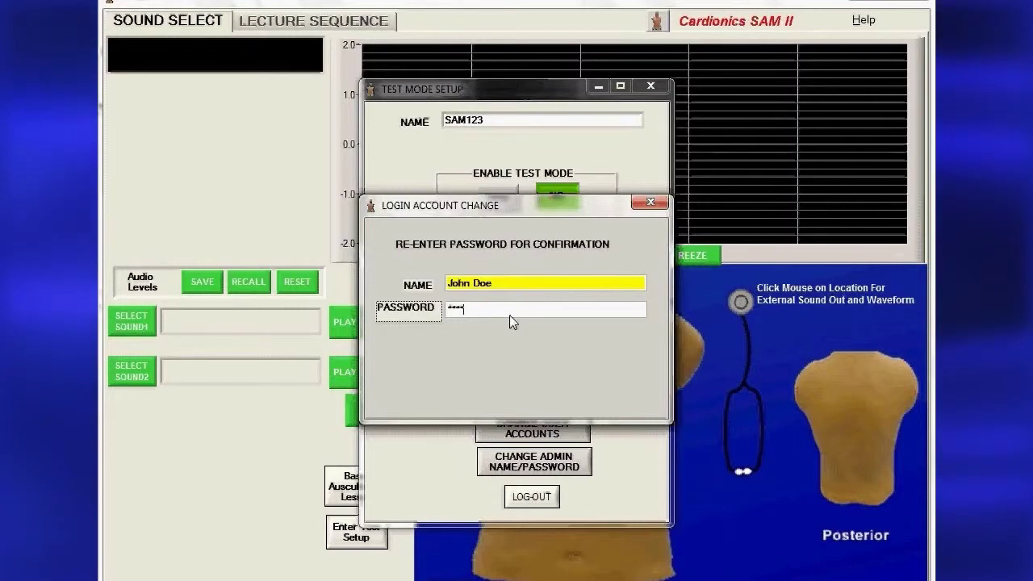
{"action": "key", "text": "Return"}
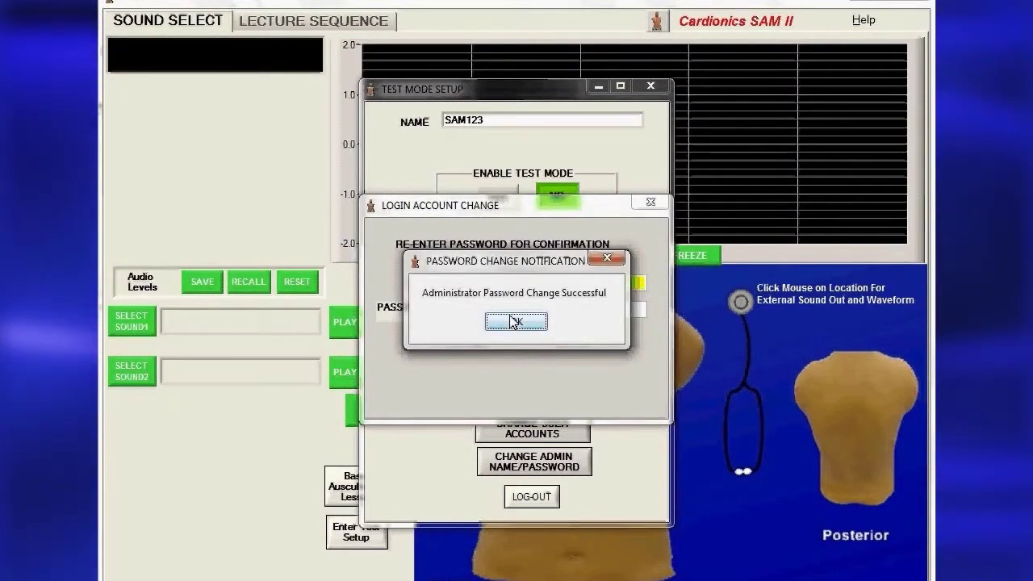
{"action": "left_click", "coordinate": [516, 321]}
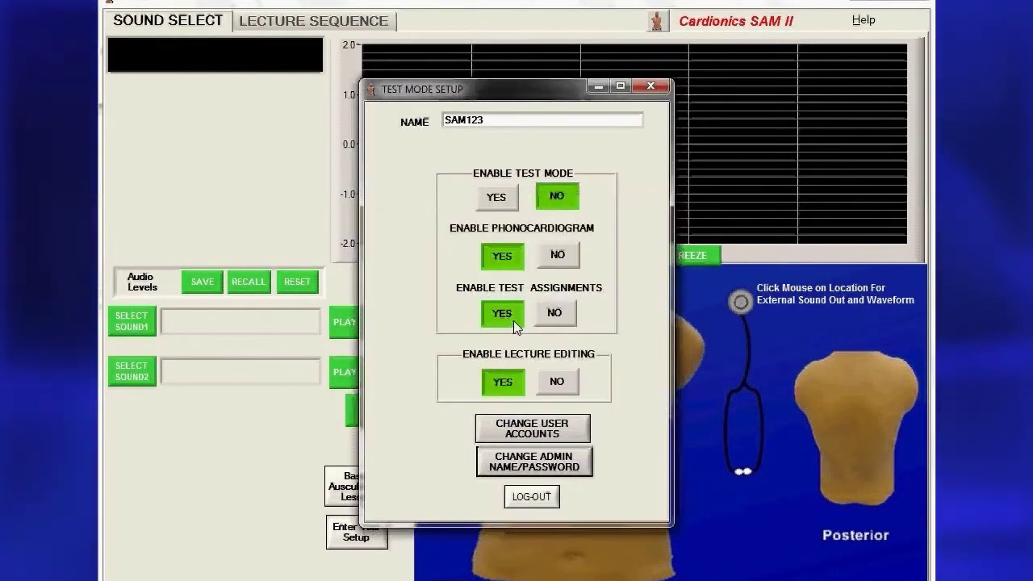
Log out, then log back in to Test Mode Setup using the new administrator name and password.
{"action": "left_click", "coordinate": [532, 497]}
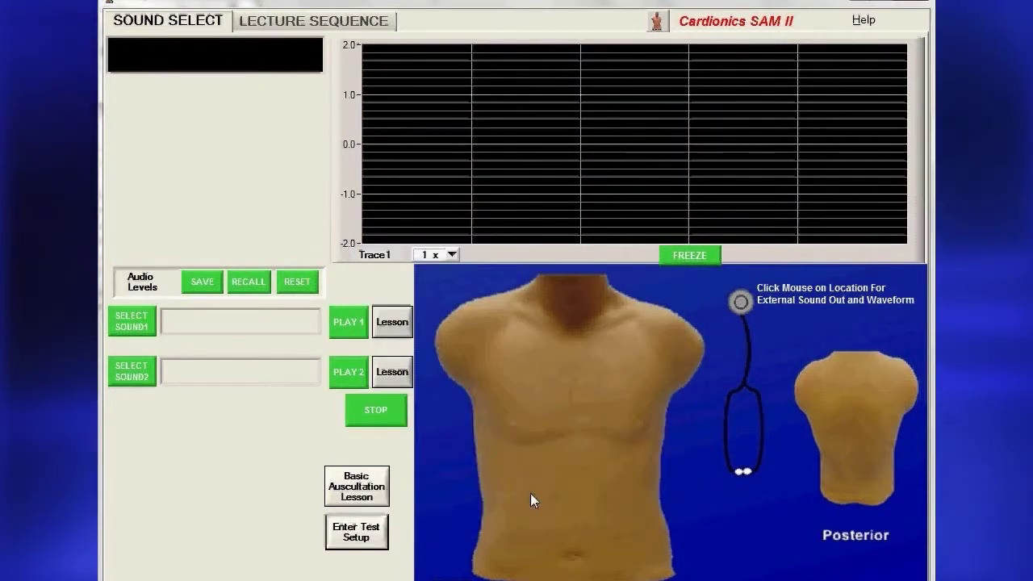
{"action": "left_click", "coordinate": [353, 530]}
{"action": "type", "text": "Doe"}
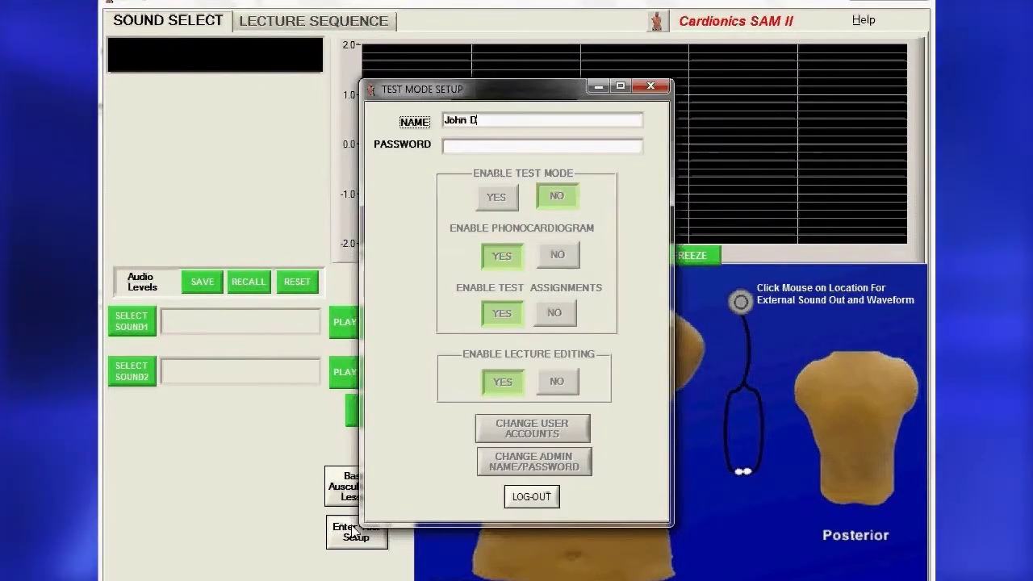
{"action": "left_click", "coordinate": [463, 145]}
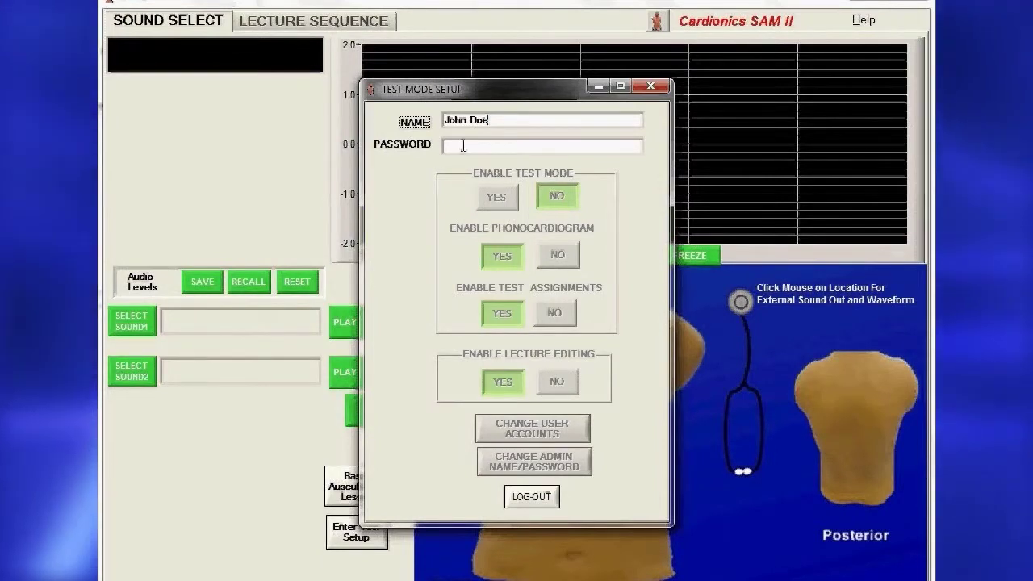
{"action": "type", "text": "****"}
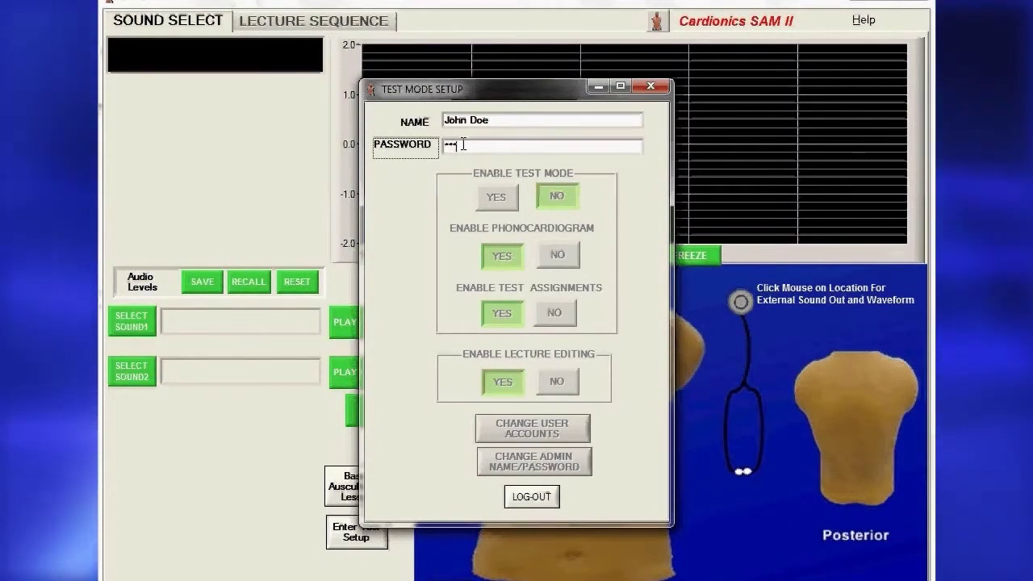
{"action": "key", "text": "Return"}
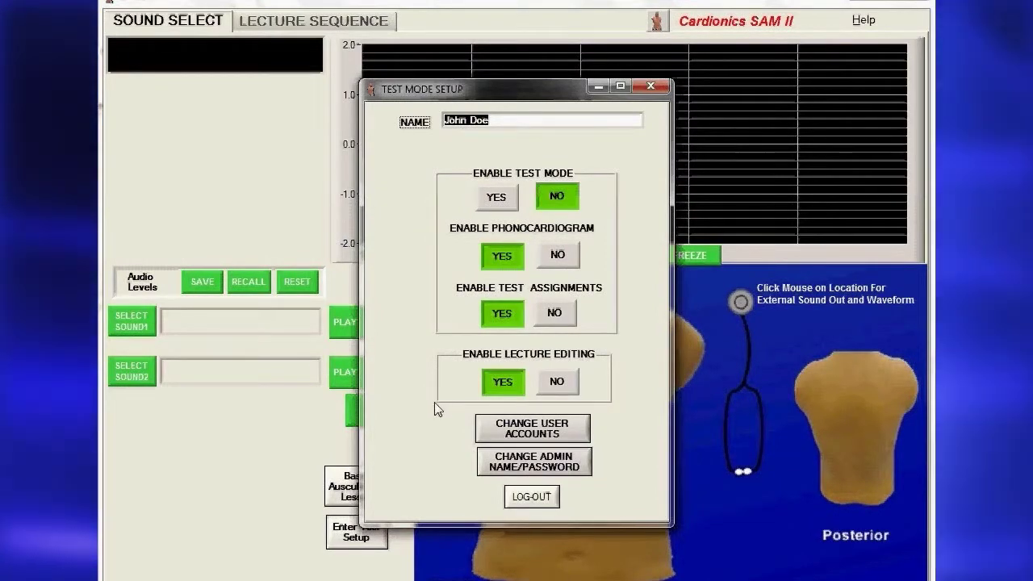
Replace user account 1 with new credentials, entering and confirming the new password.
{"action": "left_click", "coordinate": [508, 429]}
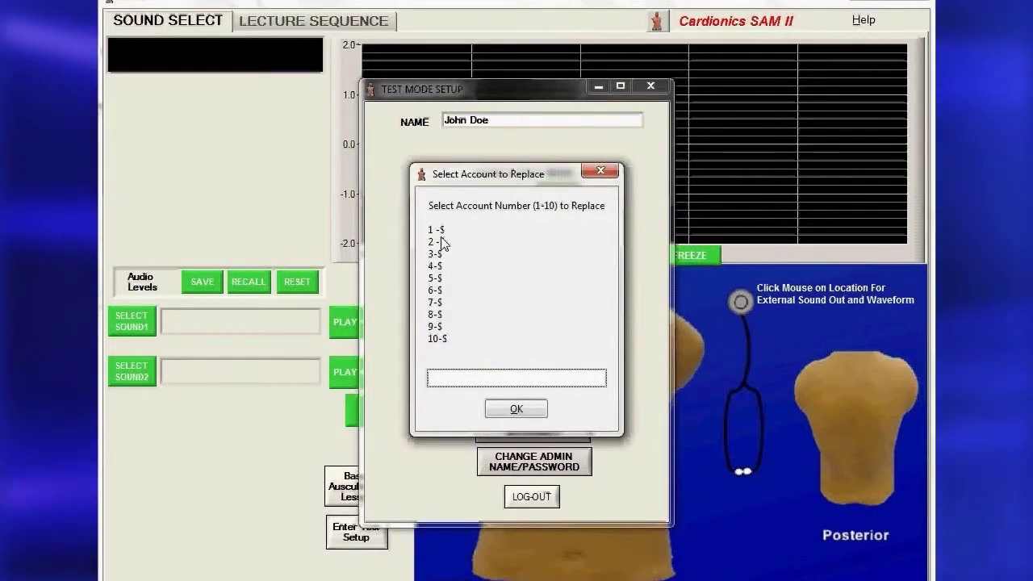
{"action": "type", "text": "1"}
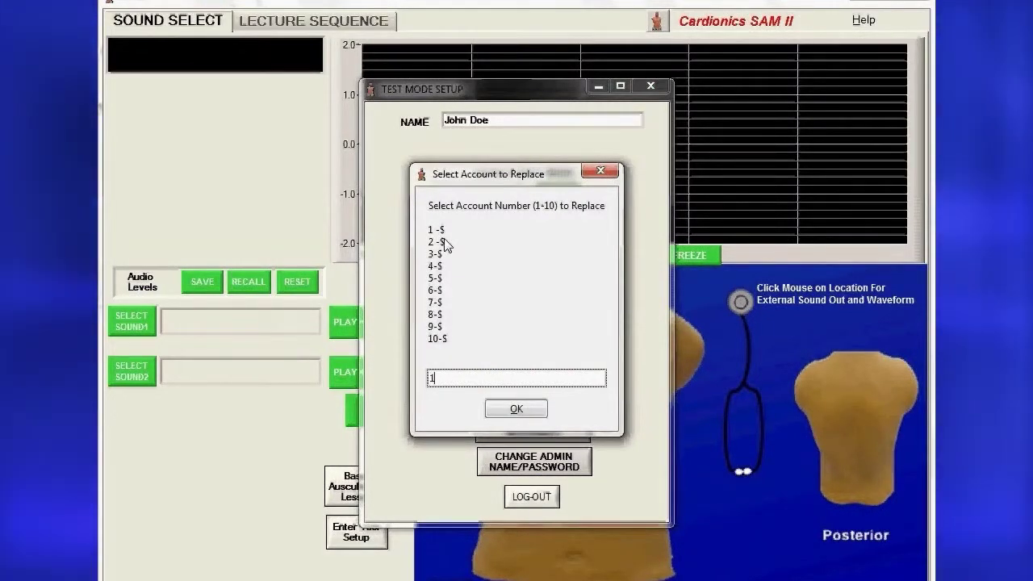
{"action": "key", "text": "Return"}
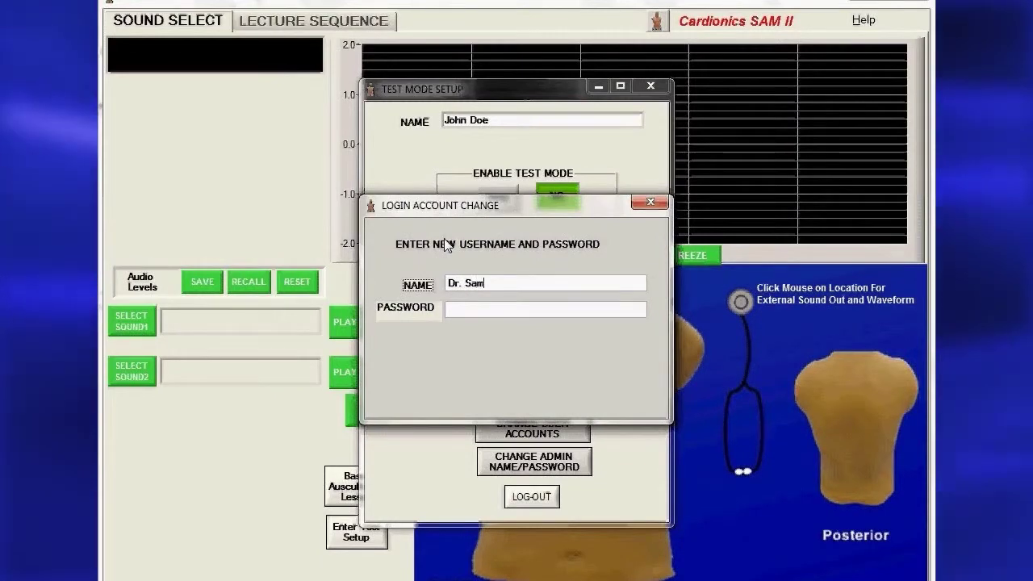
{"action": "key", "text": "Tab"}
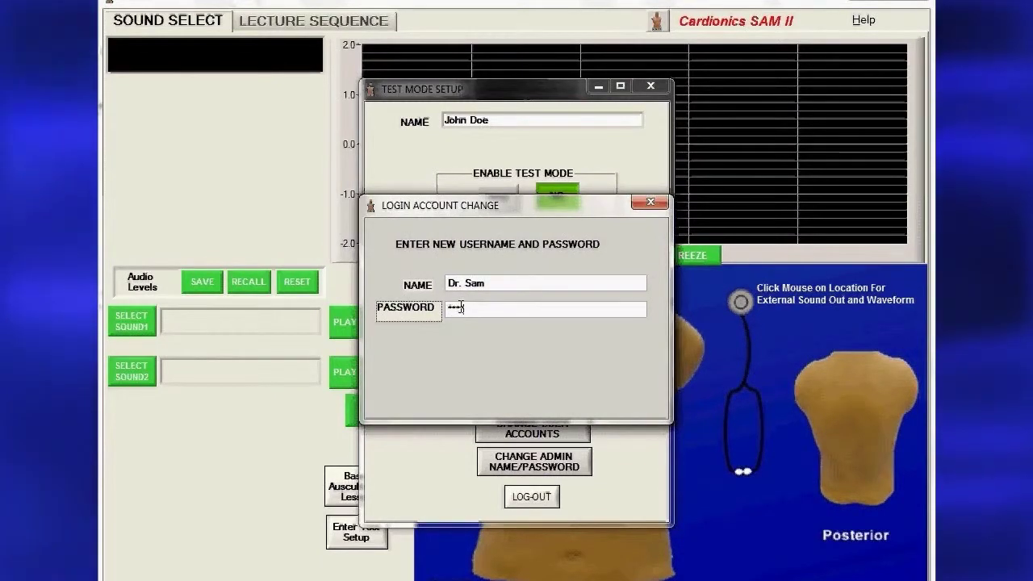
{"action": "type", "text": "sam"}
{"action": "key", "text": "Return"}
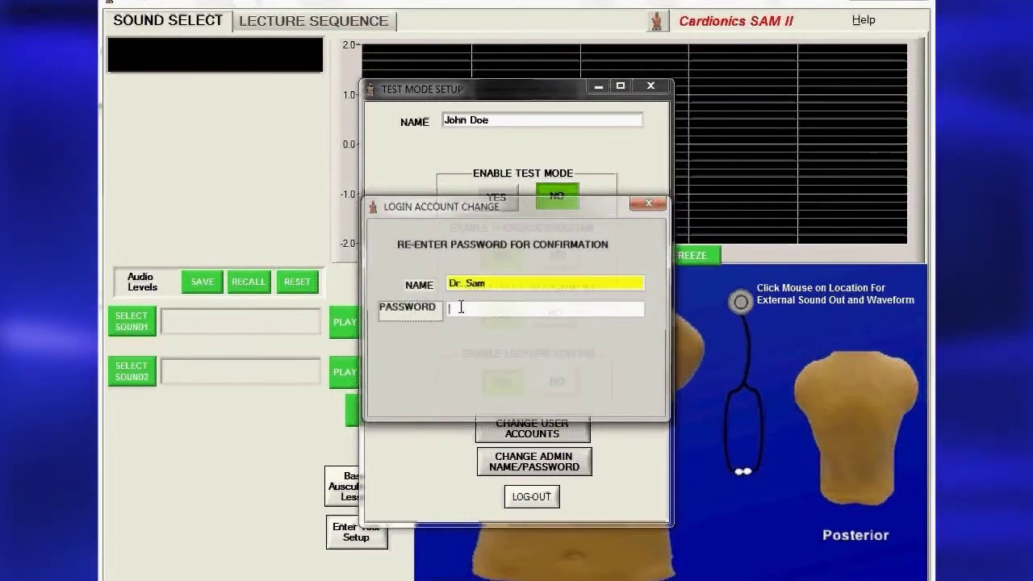
{"action": "type", "text": "sam"}
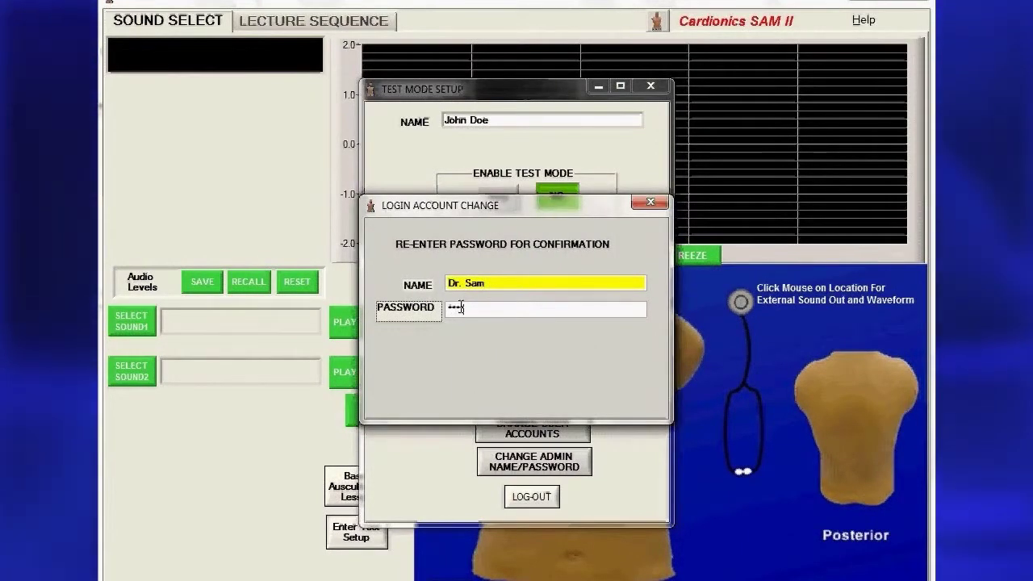
{"action": "key", "text": "Return"}
{"action": "left_click", "coordinate": [506, 322]}
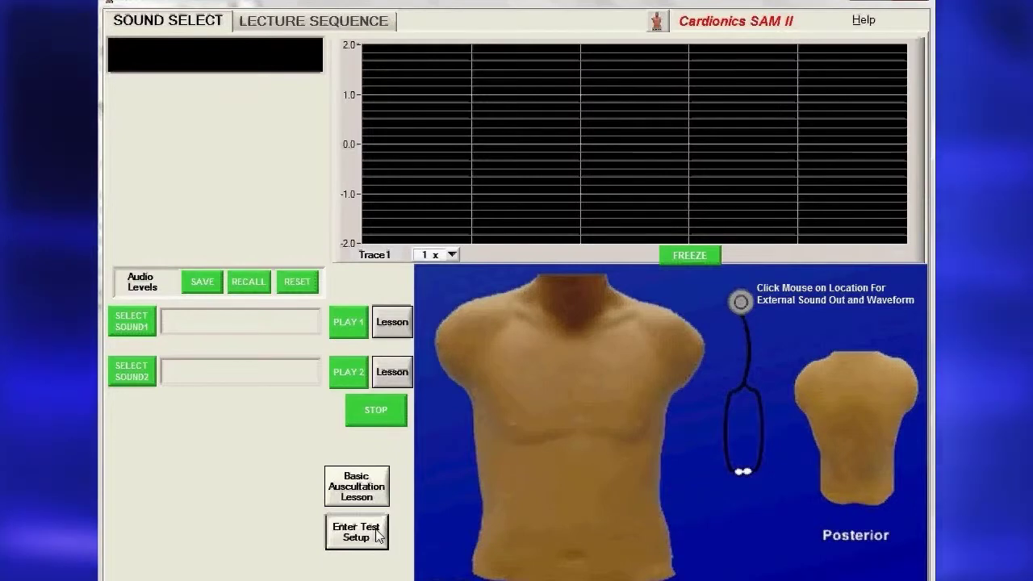
Log in to Test Mode Setup with the new user account's name and password.
{"action": "left_click", "coordinate": [378, 537]}
{"action": "type", "text": "Dr. Sam"}
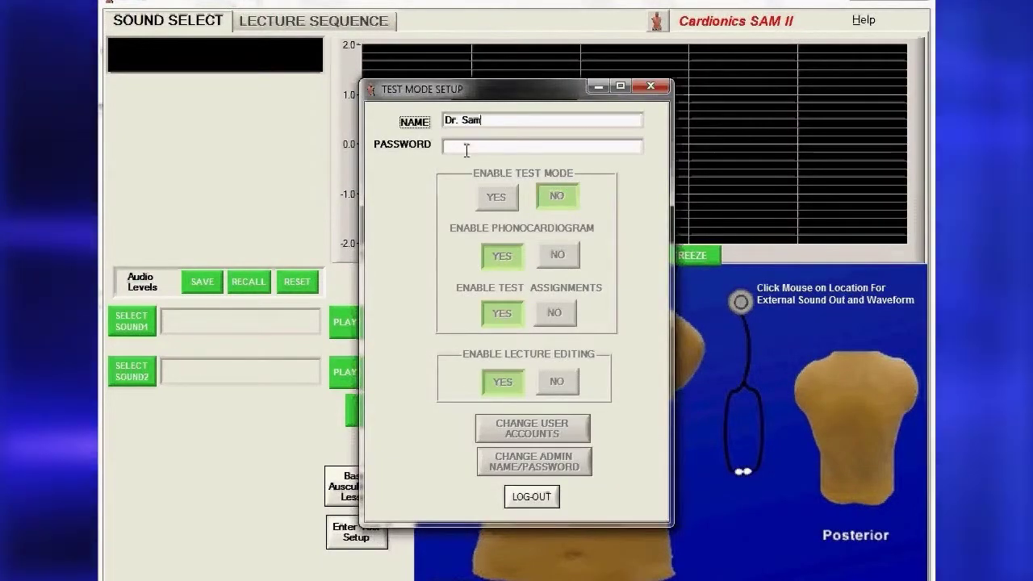
{"action": "left_click", "coordinate": [464, 147]}
{"action": "key", "text": "Return"}
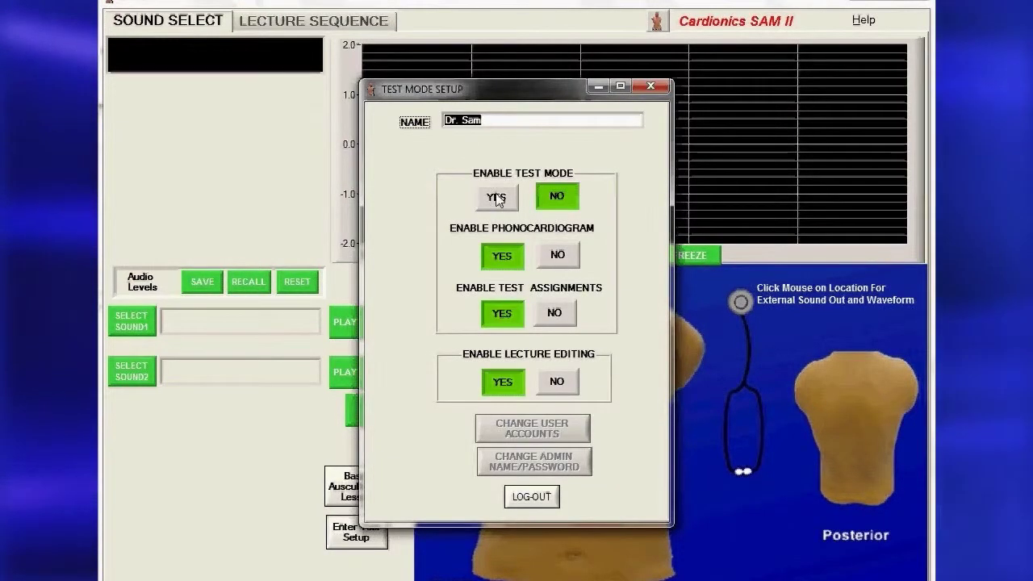
Toggle test mode on then off, show the lecture sequence list, and toggle lecture editing off and on.
{"action": "left_click", "coordinate": [496, 198]}
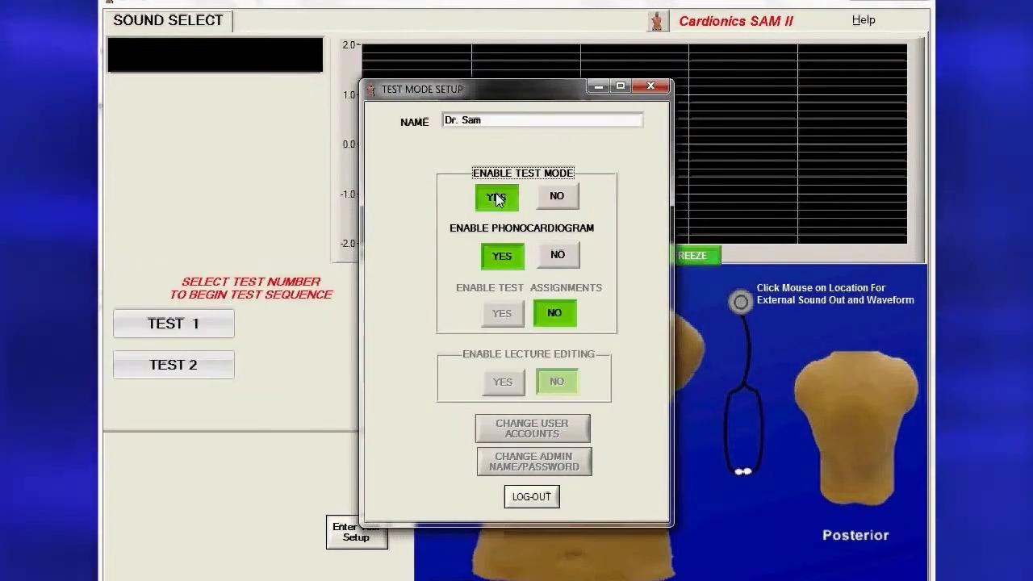
{"action": "left_click", "coordinate": [555, 199]}
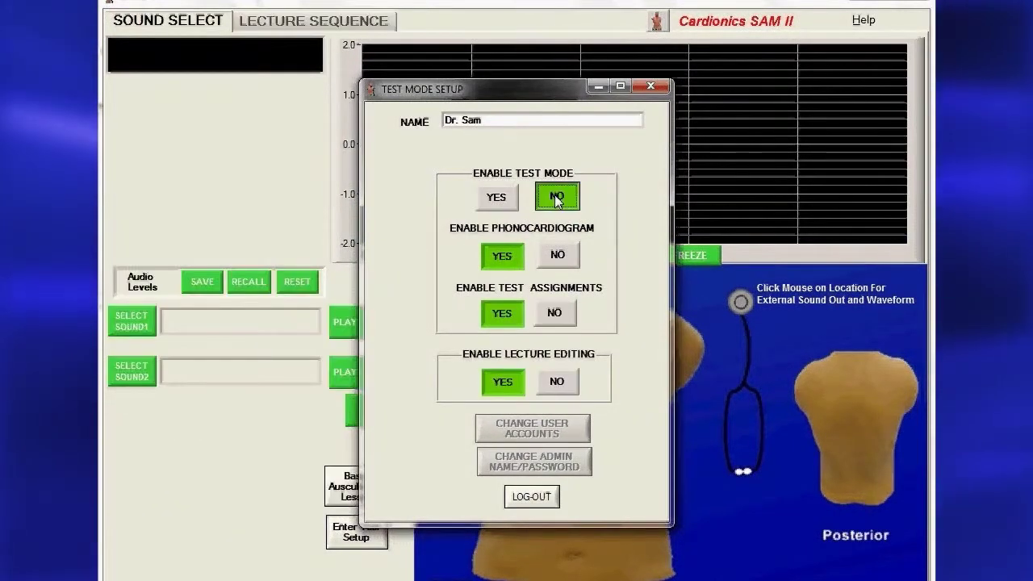
{"action": "left_click", "coordinate": [507, 325]}
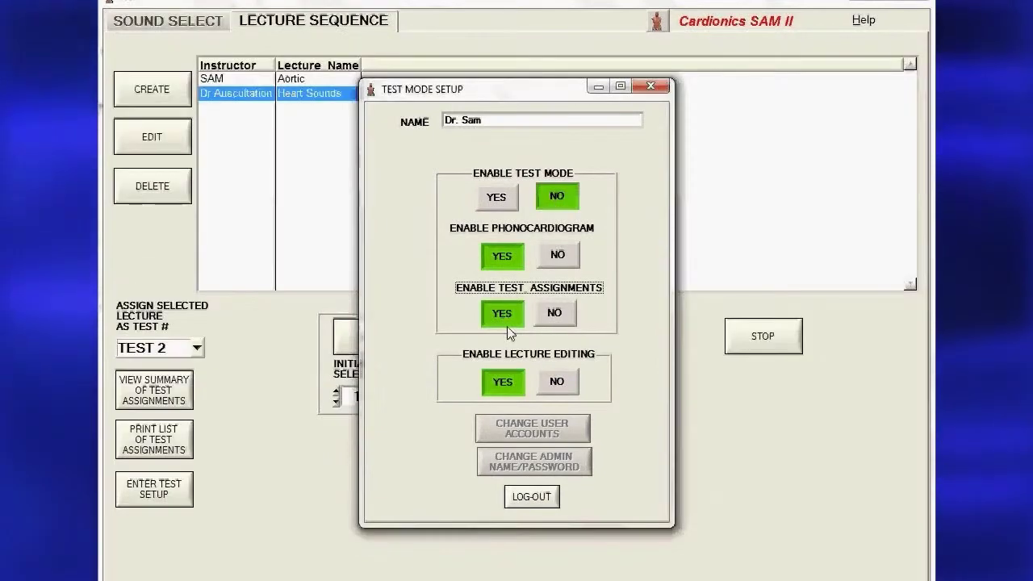
{"action": "left_click", "coordinate": [569, 389]}
{"action": "left_click", "coordinate": [493, 383]}
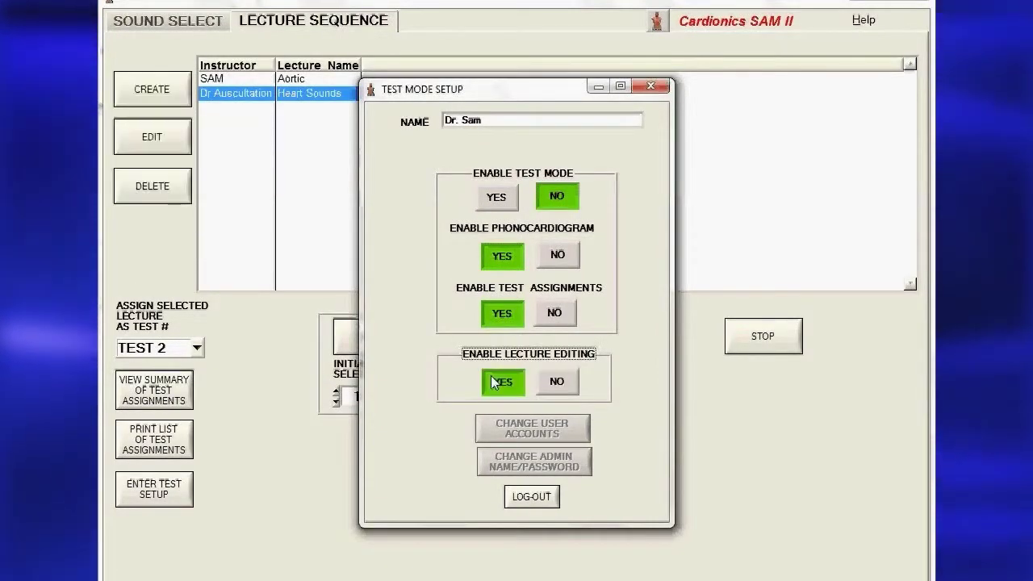
Log out, turn lecture editing off, and check the Aortic lecture's Test # assignment.
{"action": "left_click", "coordinate": [533, 496]}
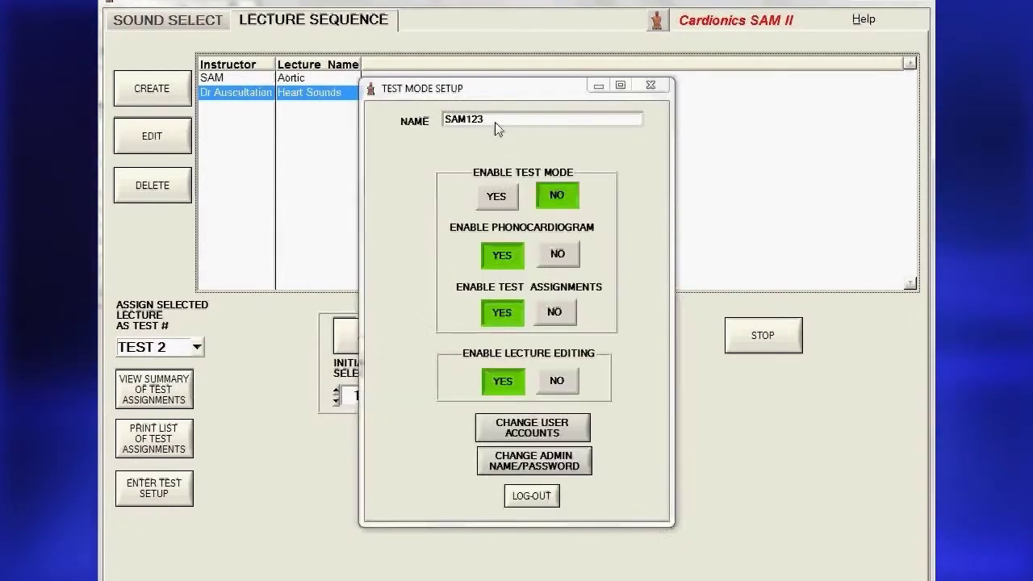
{"action": "left_click", "coordinate": [556, 380]}
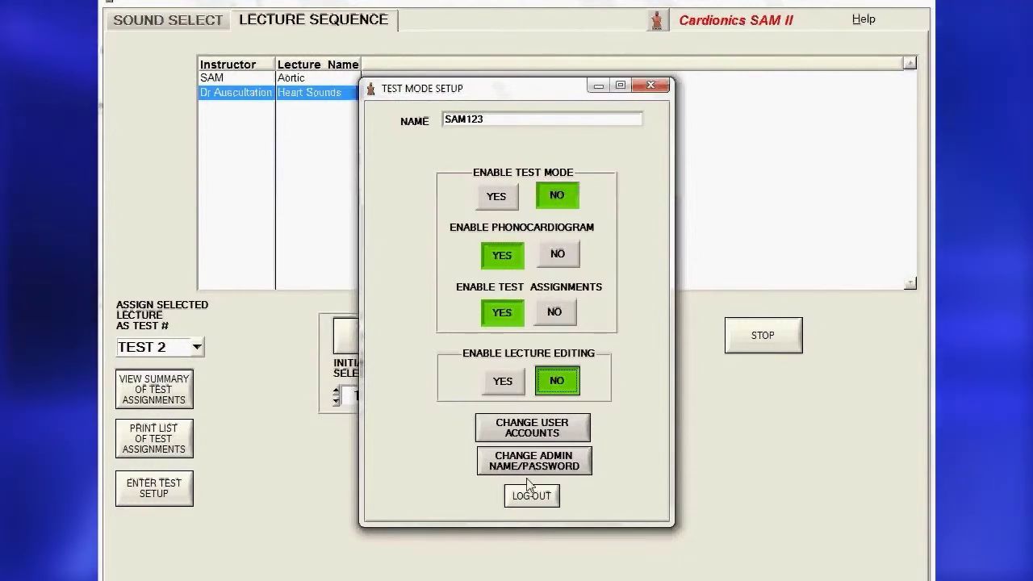
{"action": "left_click", "coordinate": [243, 76]}
{"action": "left_click", "coordinate": [197, 350]}
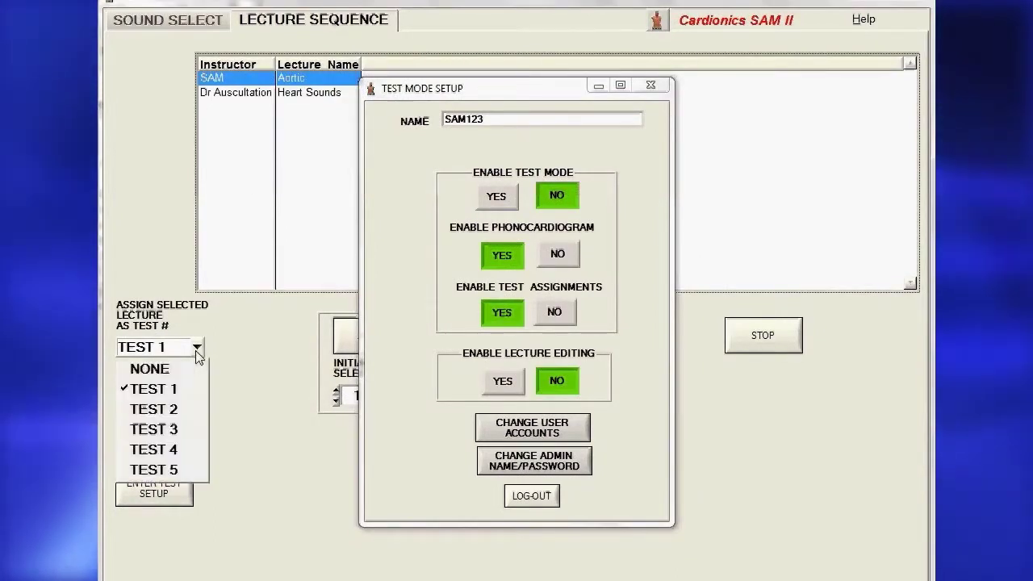
{"action": "left_click", "coordinate": [153, 409]}
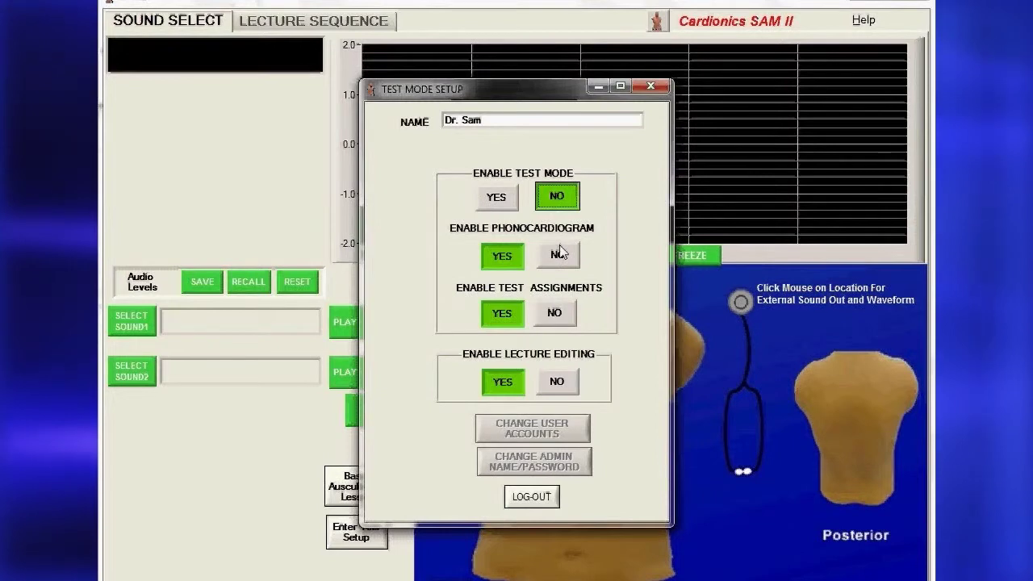
Hide and then show the phonocardiogram waveform, and listen at the tricuspid site in Test 1.
{"action": "left_click", "coordinate": [558, 255]}
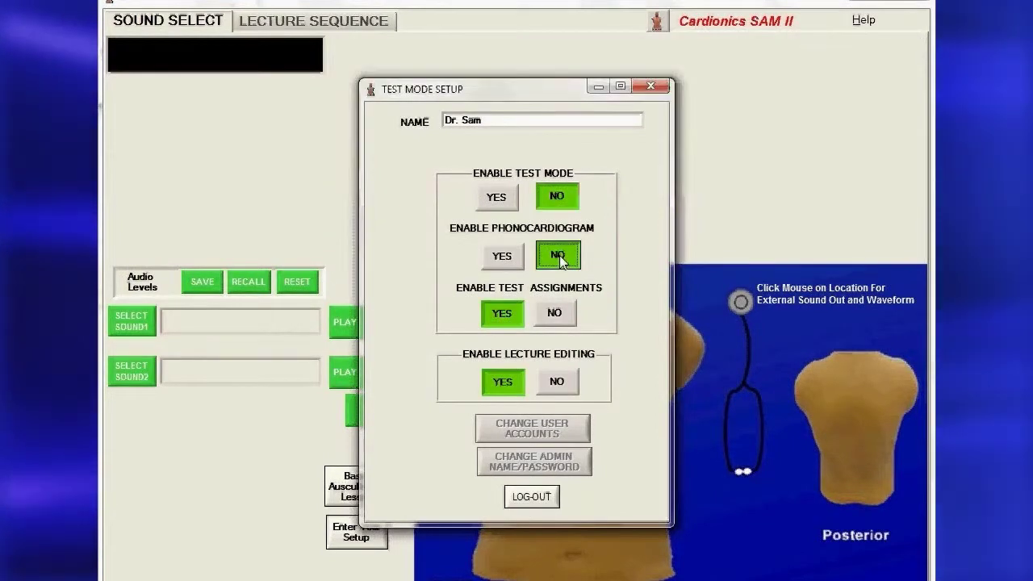
{"action": "left_click", "coordinate": [501, 256]}
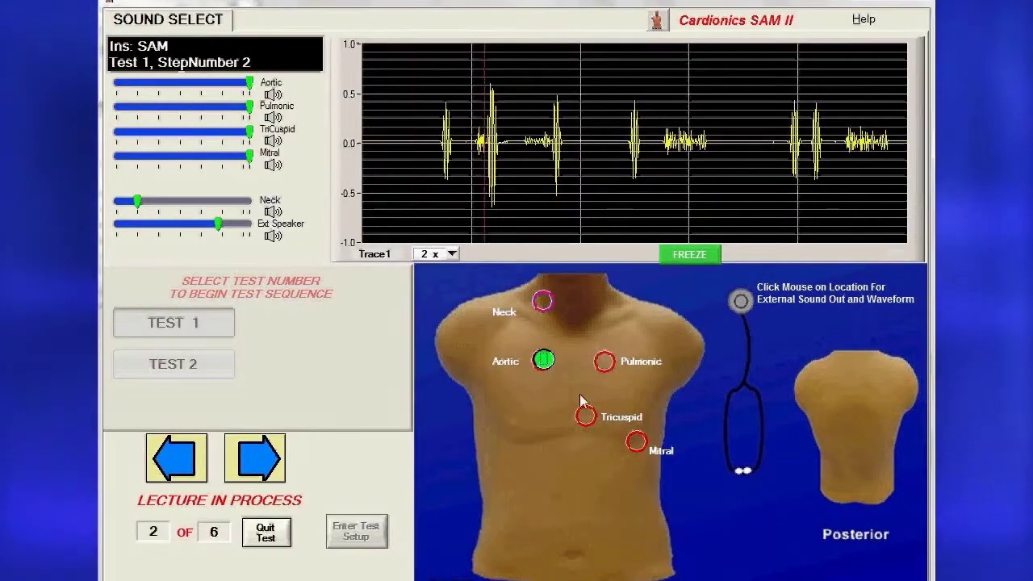
{"action": "left_click", "coordinate": [585, 417]}
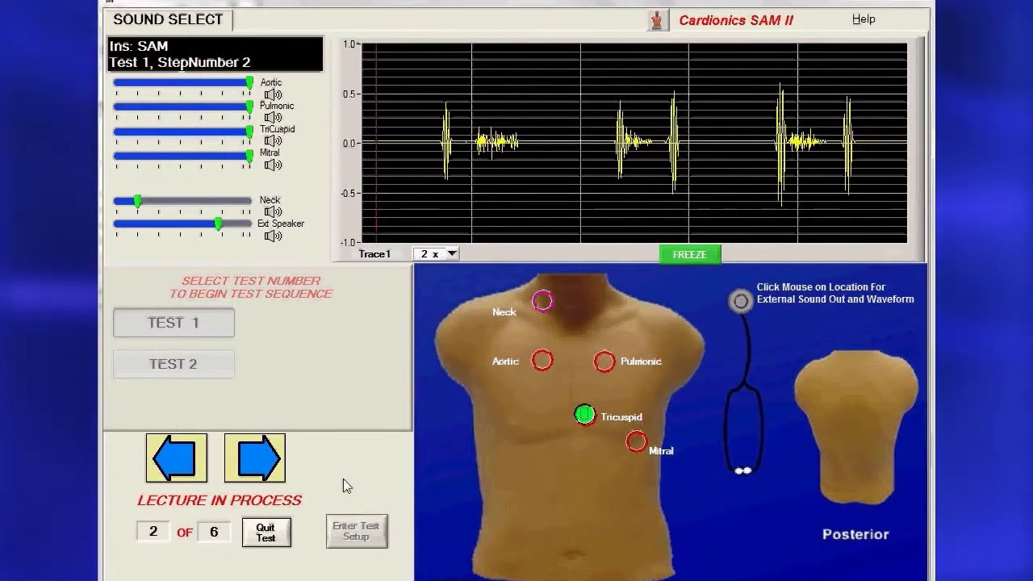
Quit Test 1 and enter the administrator username at the Test Mode Setup login.
{"action": "left_click", "coordinate": [268, 532]}
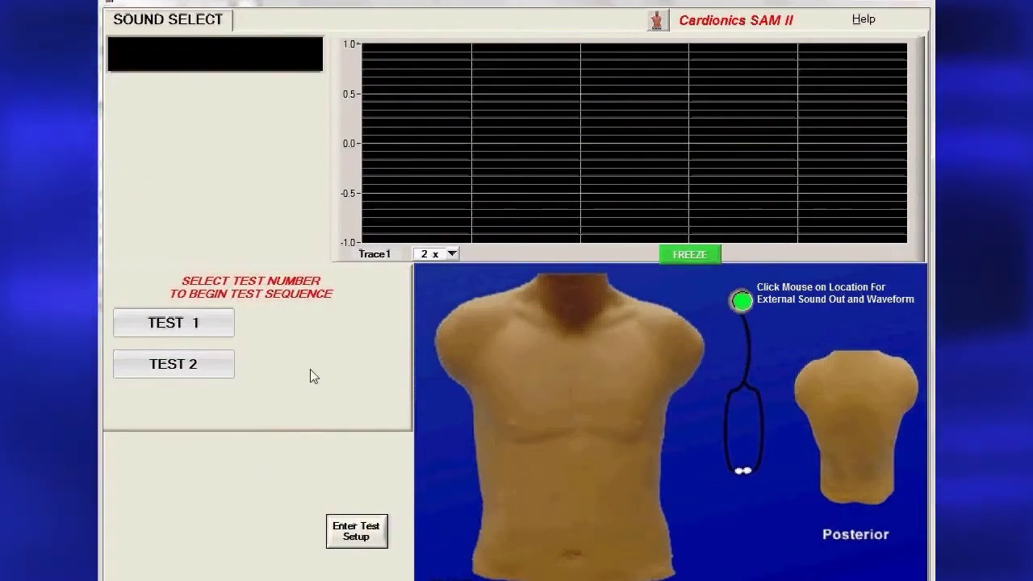
{"action": "left_click", "coordinate": [364, 518]}
{"action": "type", "text": "SAM"}
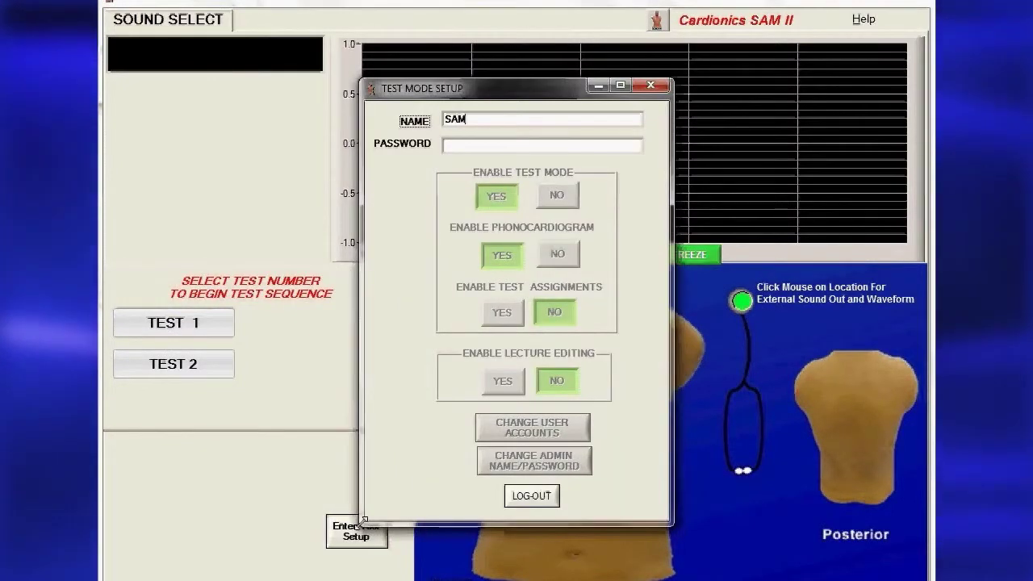
{"action": "type", "text": "123"}
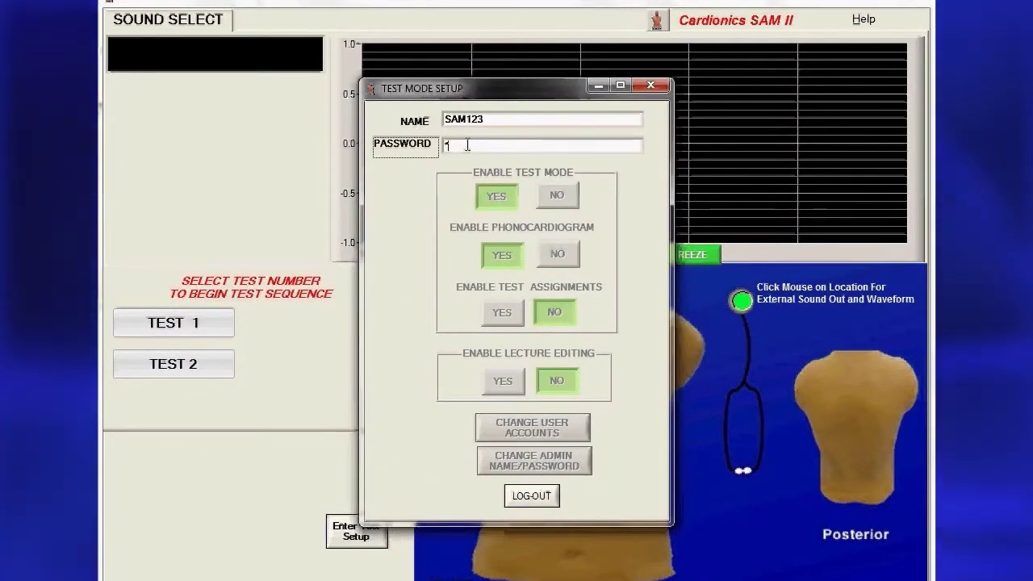